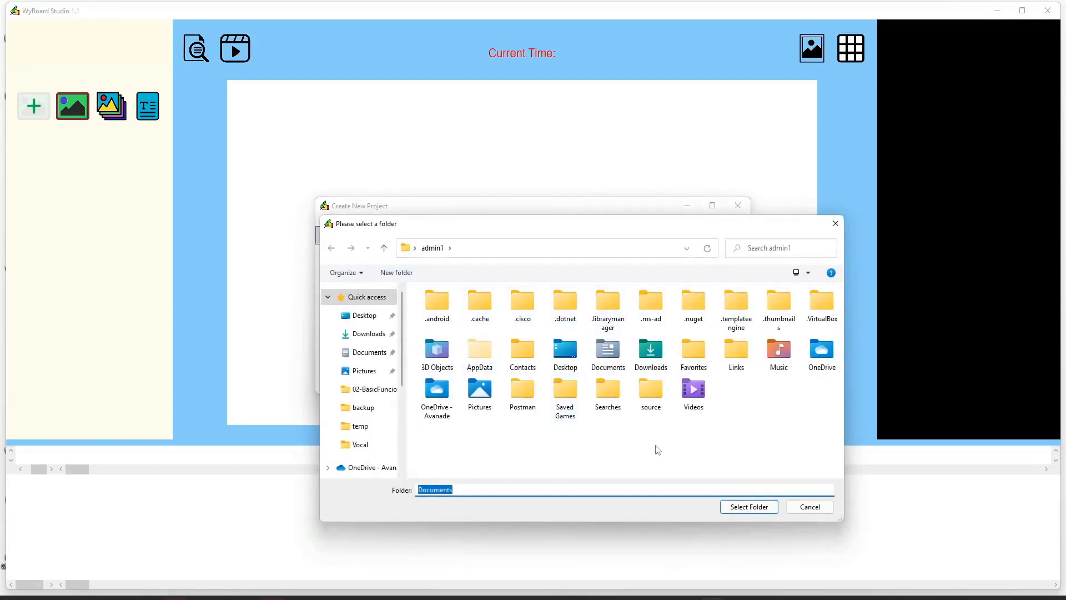
- Create a new project named "WyBoard First Project" with the Documents folder as its root
{"action": "left_click", "coordinate": [817, 504]}
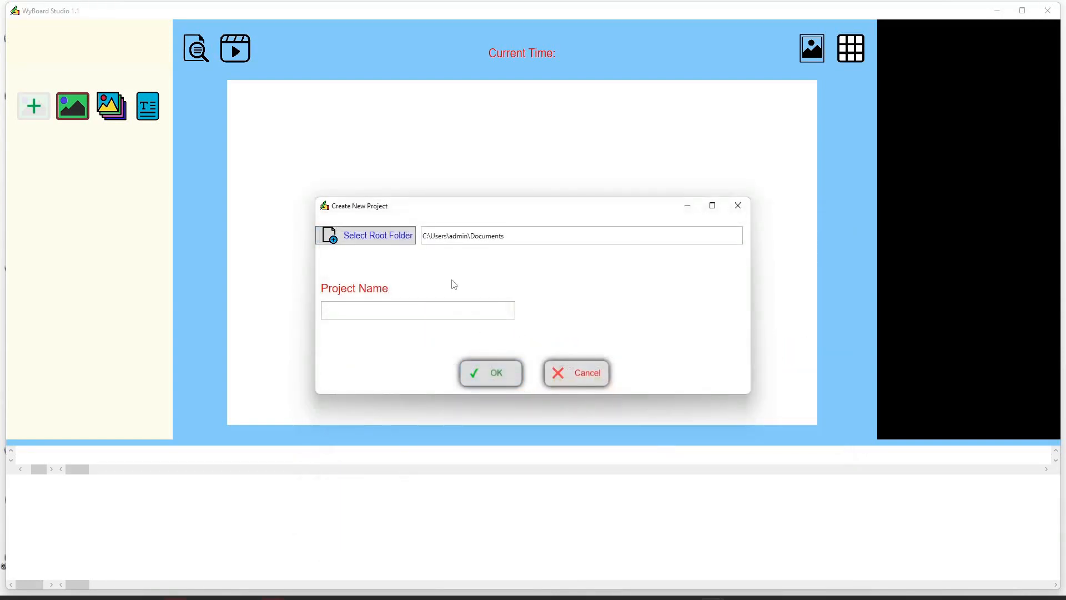
{"action": "left_click", "coordinate": [421, 310]}
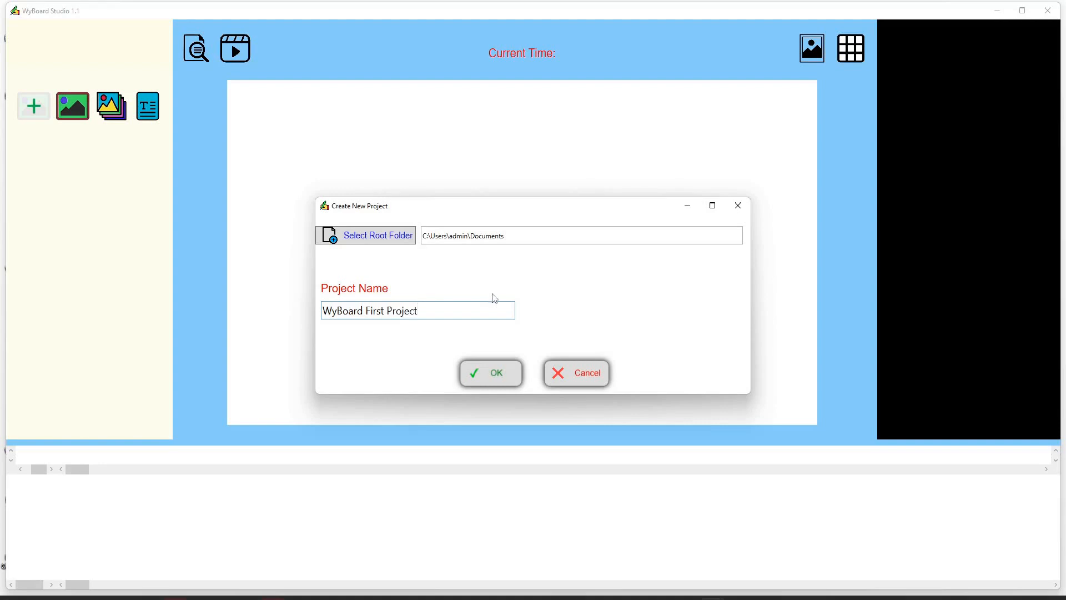
{"action": "left_click", "coordinate": [499, 377]}
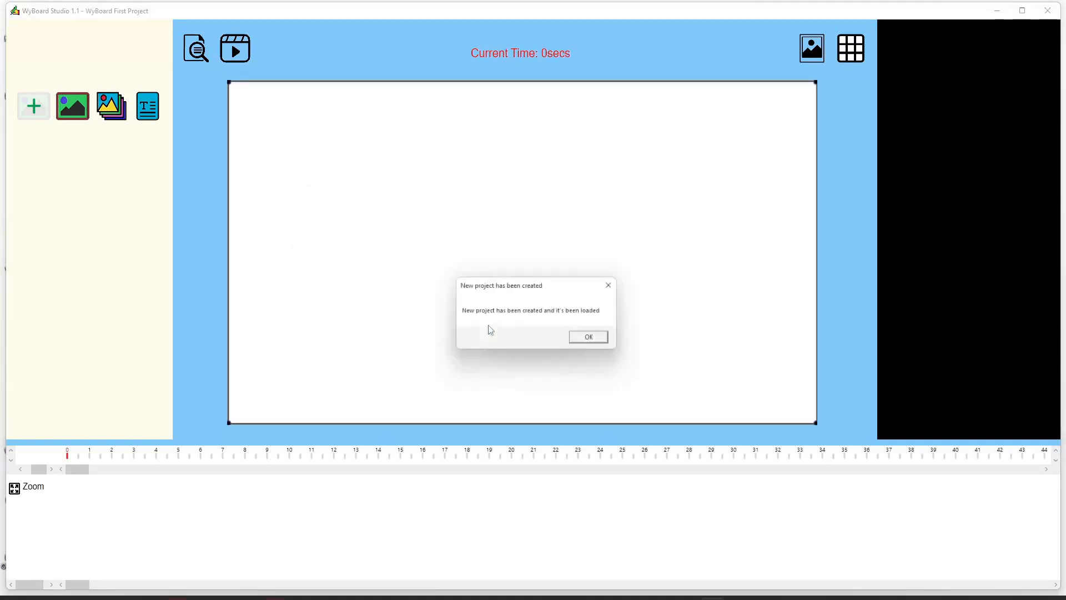
{"action": "left_click", "coordinate": [590, 340]}
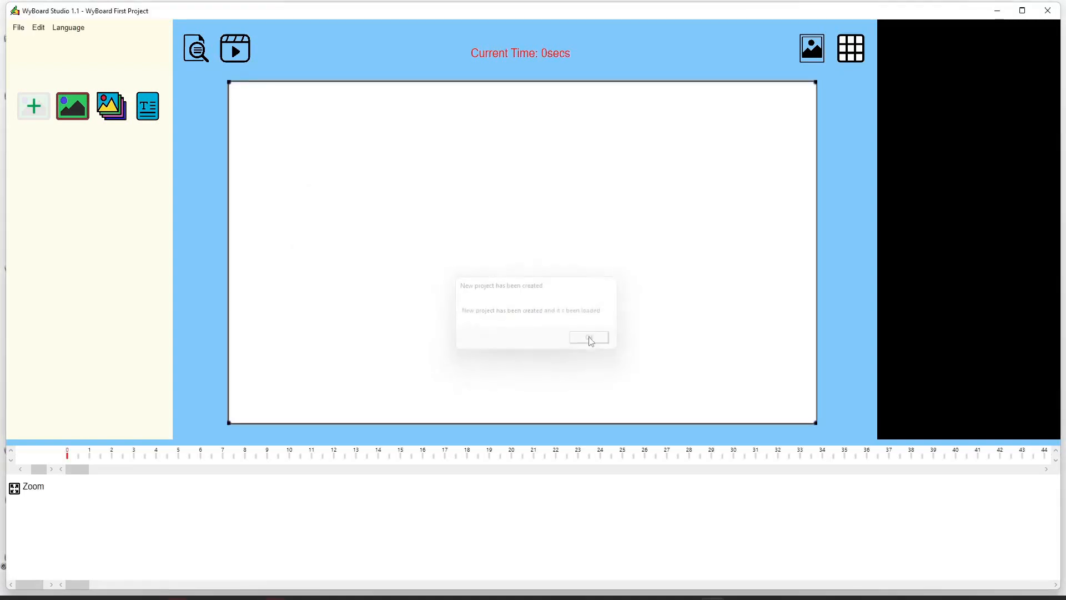
{"action": "left_click", "coordinate": [68, 27]}
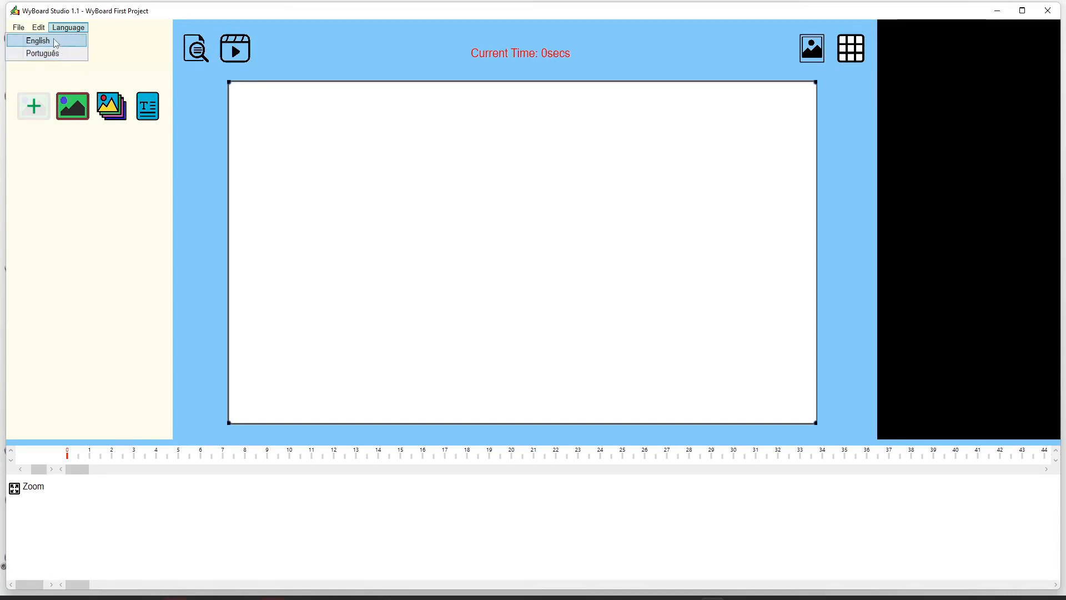
{"action": "mouse_move", "coordinate": [45, 31]}
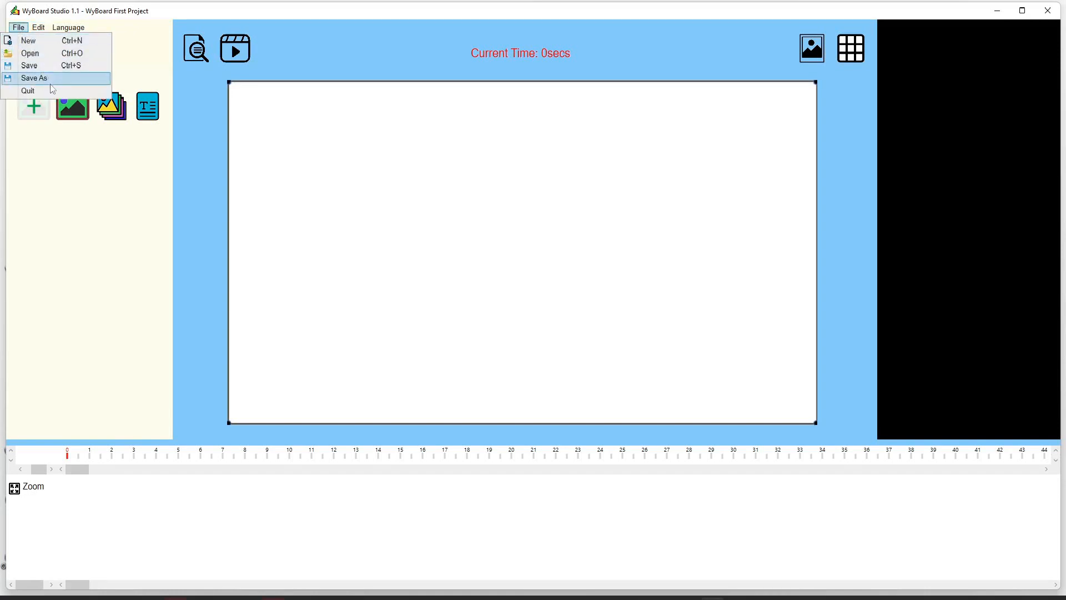
{"action": "left_click", "coordinate": [426, 189]}
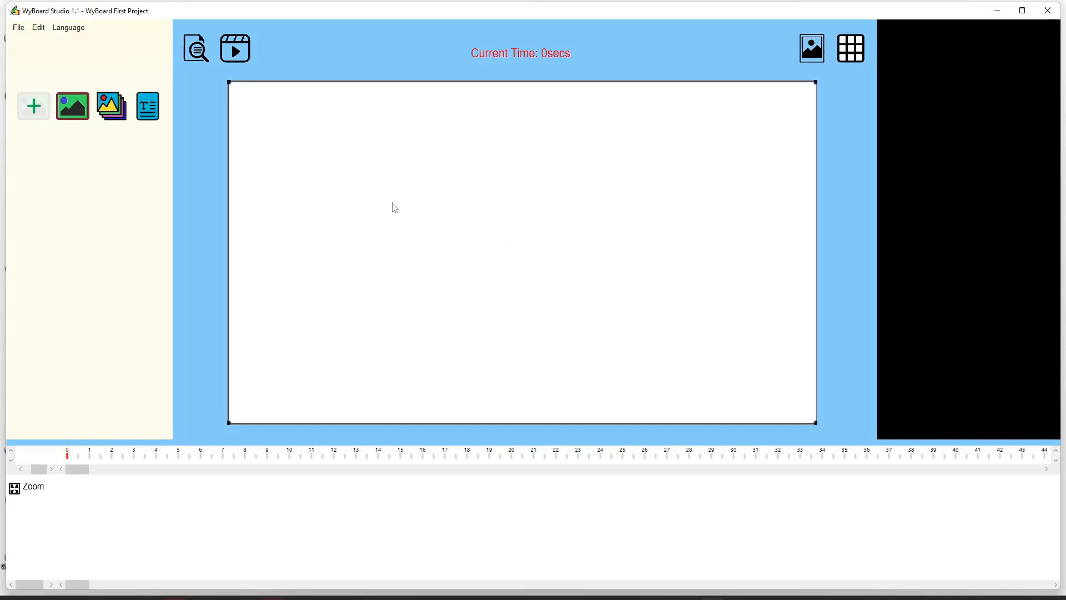
- Add a text element in the Candara font near the upper middle of the canvas
{"action": "scroll", "coordinate": [134, 261], "scroll_direction": "down", "scroll_amount": 5}
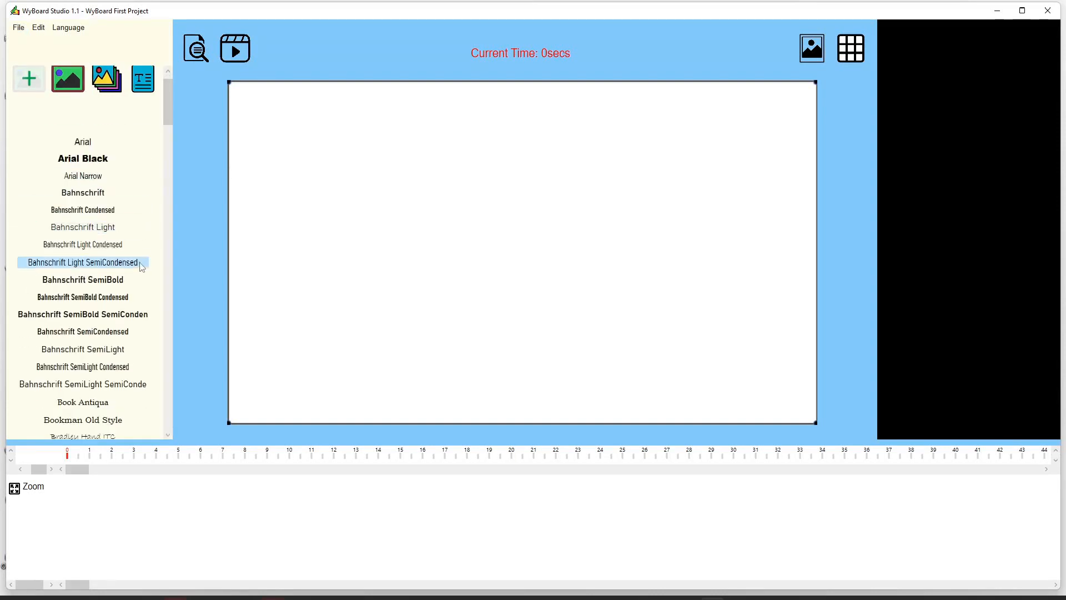
{"action": "scroll", "coordinate": [124, 303], "scroll_direction": "down", "scroll_amount": 1}
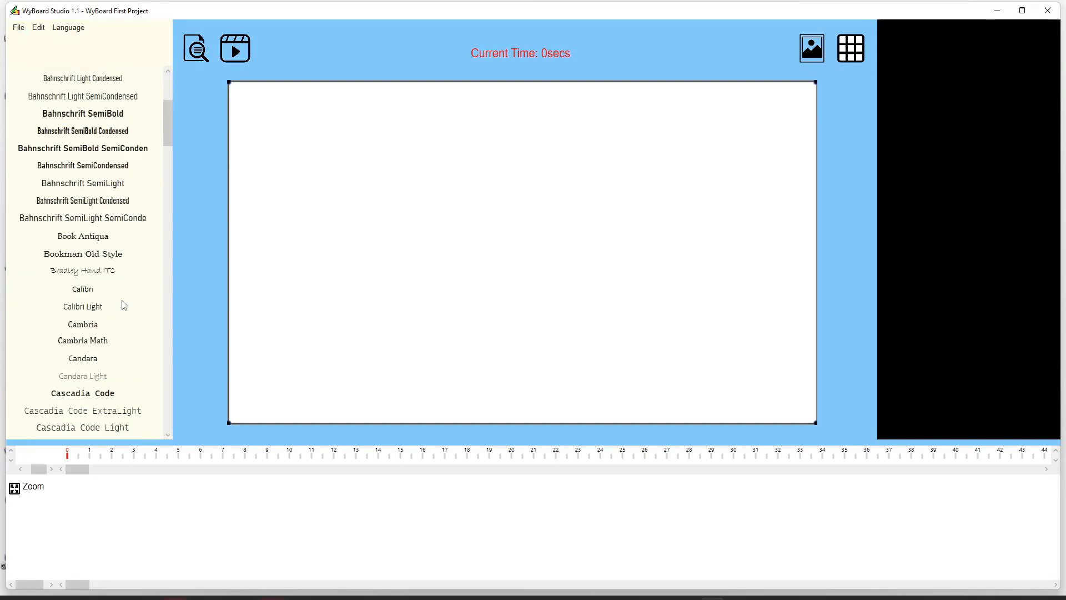
{"action": "left_click_drag", "start_coordinate": [84, 364], "coordinate": [491, 123]}
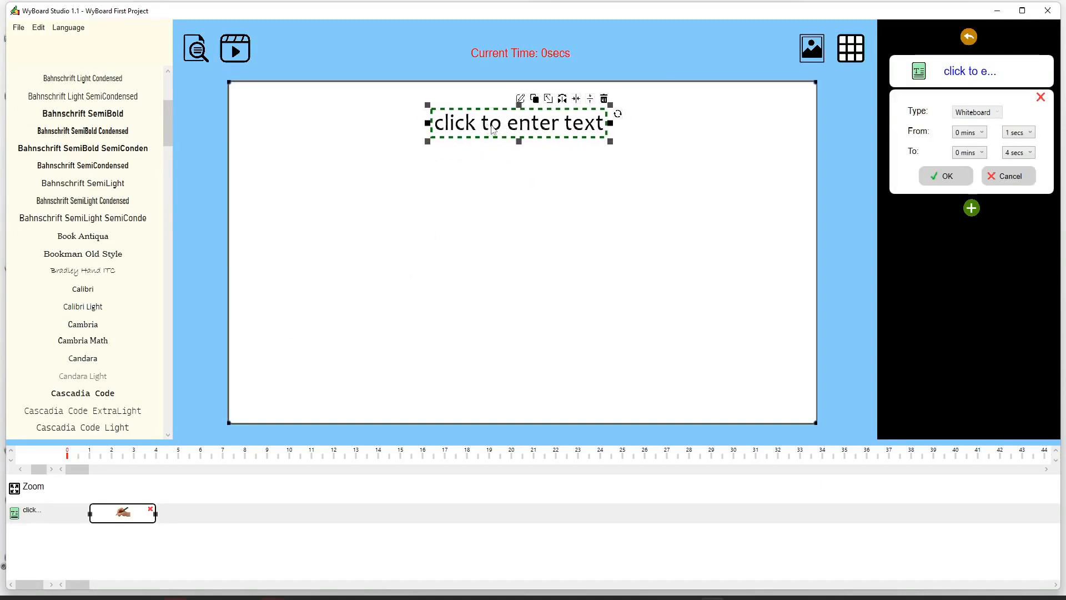
- Change the text to "We can be happy" in blue at size 48, and center it horizontally on the canvas
{"action": "double_click", "coordinate": [493, 124]}
{"action": "key", "text": "ctrl+a"}
{"action": "type", "text": "We can be happy"}
{"action": "left_click", "coordinate": [482, 341]}
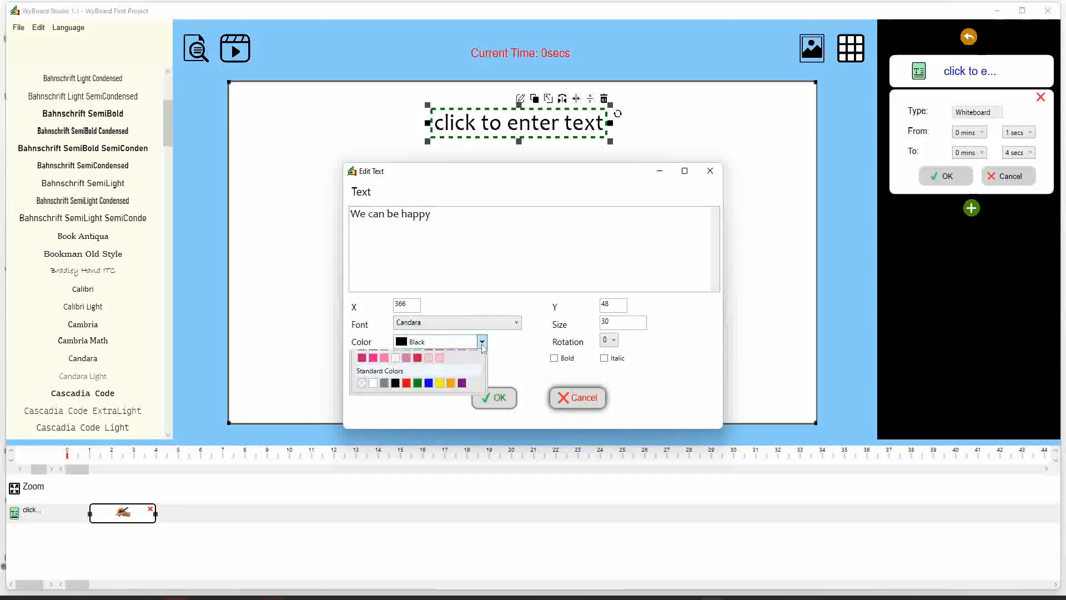
{"action": "left_click", "coordinate": [429, 550]}
{"action": "double_click", "coordinate": [622, 322]}
{"action": "type", "text": "48"}
{"action": "left_click", "coordinate": [503, 397]}
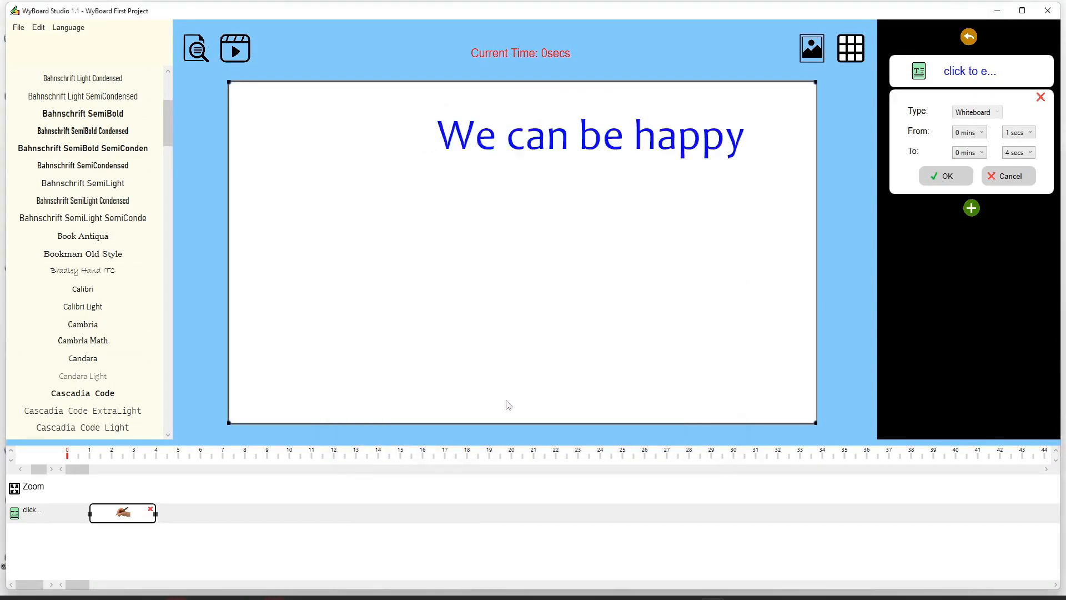
{"action": "left_click", "coordinate": [720, 102]}
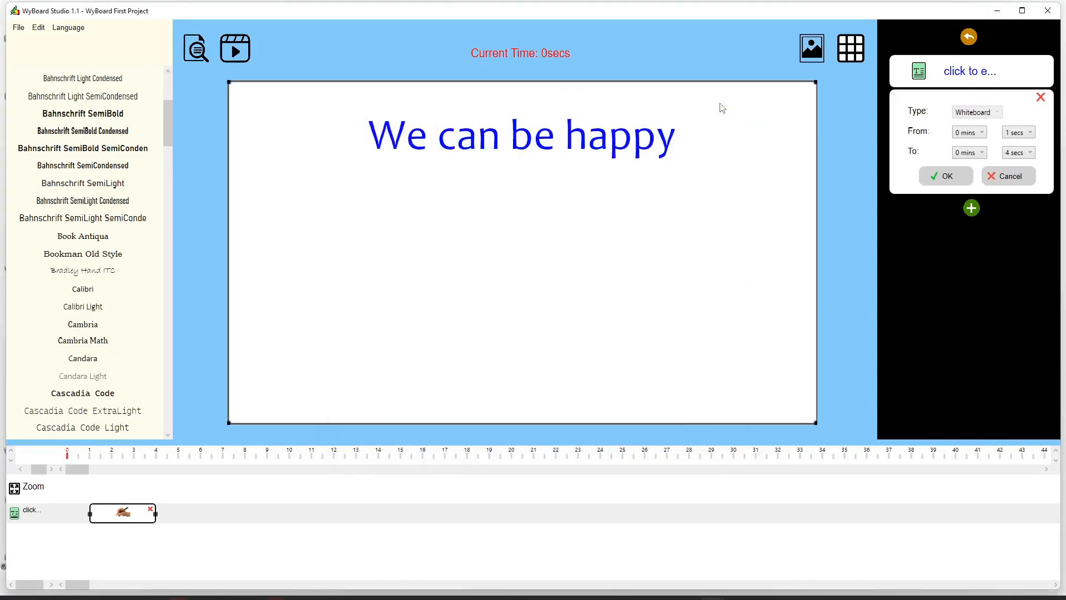
- Try rotating the "We can be happy" text clockwise to a steep diagonal, and undo the rotation
{"action": "left_click", "coordinate": [622, 124]}
{"action": "left_click_drag", "start_coordinate": [693, 128], "coordinate": [686, 167]}
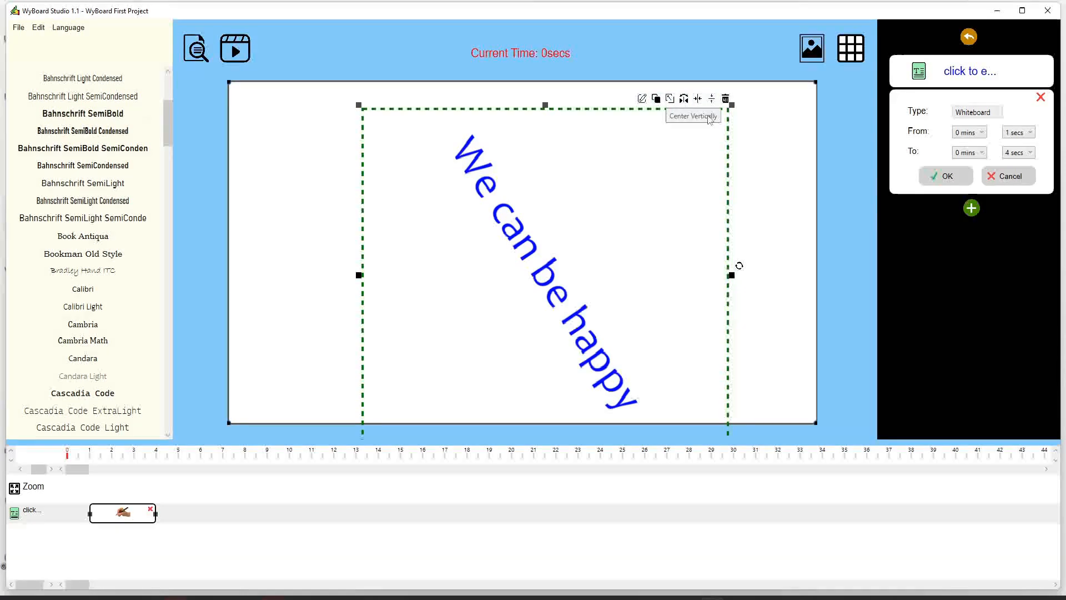
{"action": "key", "text": "ctrl+z"}
- Duplicate the "We can be happy" text and place the copy directly below the original
{"action": "left_click", "coordinate": [543, 147]}
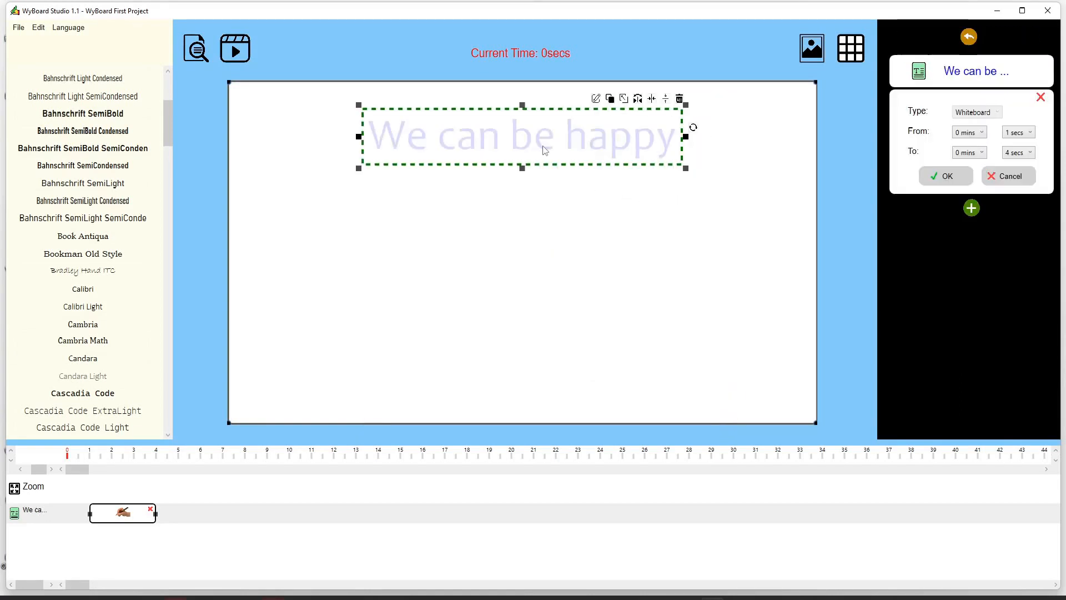
{"action": "key", "text": "ctrl+c"}
{"action": "key", "text": "ctrl+v"}
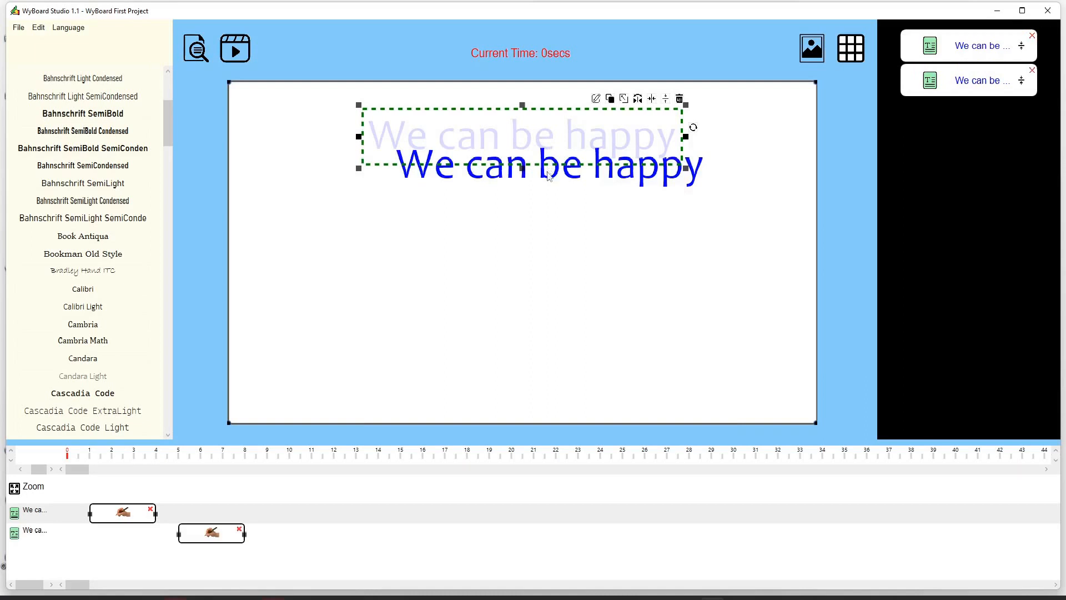
{"action": "left_click", "coordinate": [544, 176]}
{"action": "left_click_drag", "start_coordinate": [532, 182], "coordinate": [518, 196]}
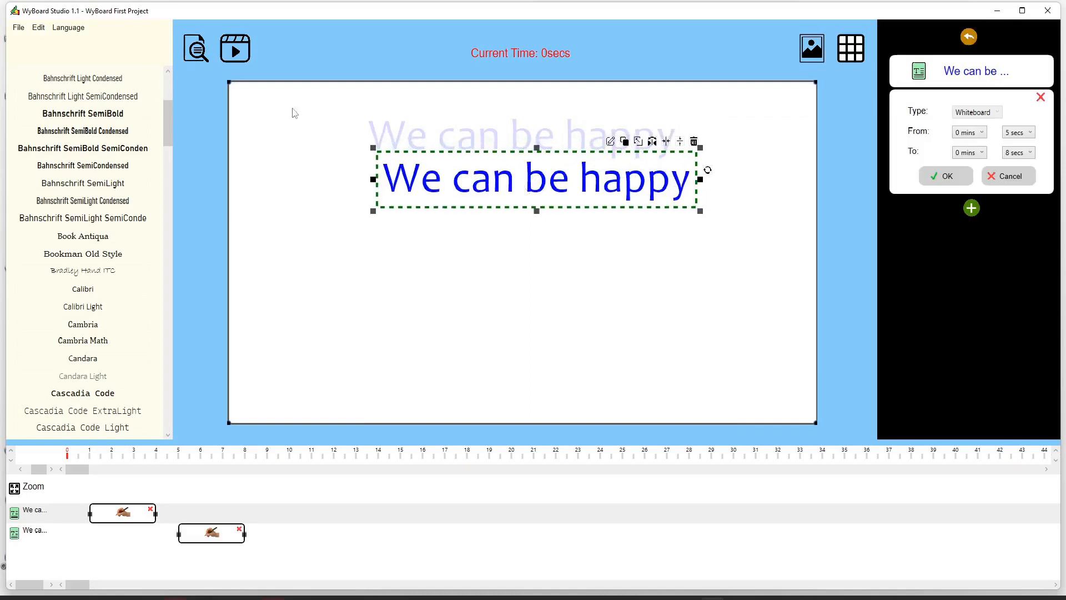
- Remove the duplicated text from below the original
{"action": "left_click", "coordinate": [38, 27]}
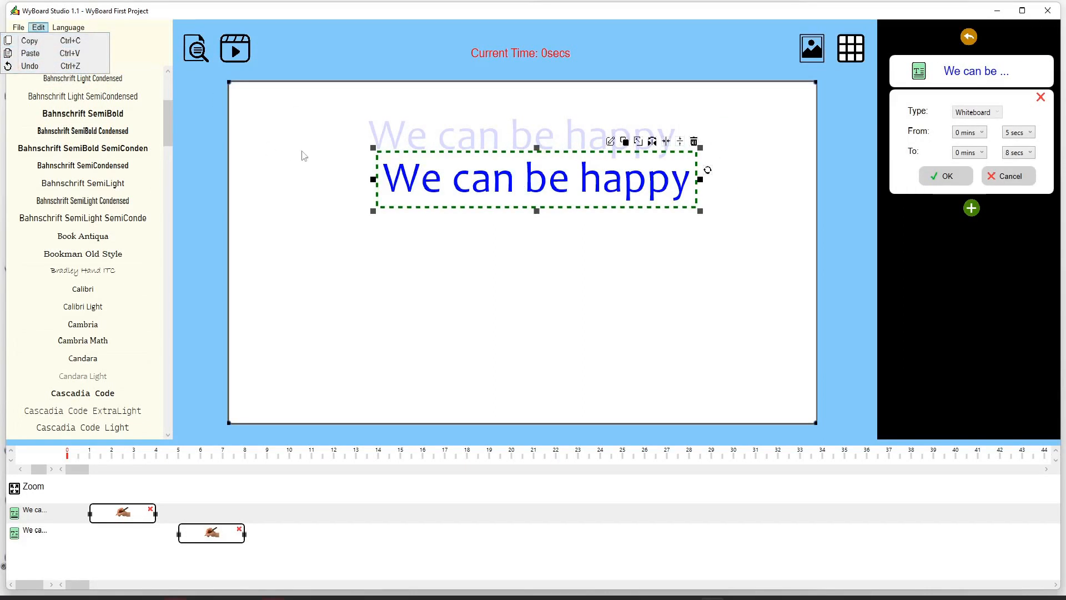
{"action": "left_click", "coordinate": [31, 66]}
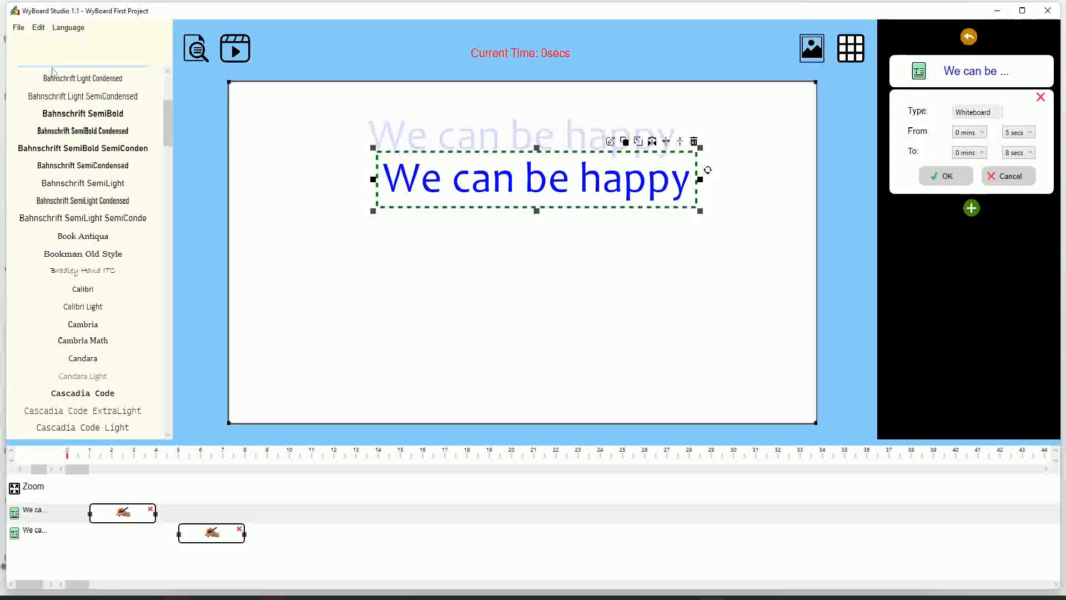
{"action": "left_click", "coordinate": [448, 163]}
{"action": "key", "text": "Delete"}
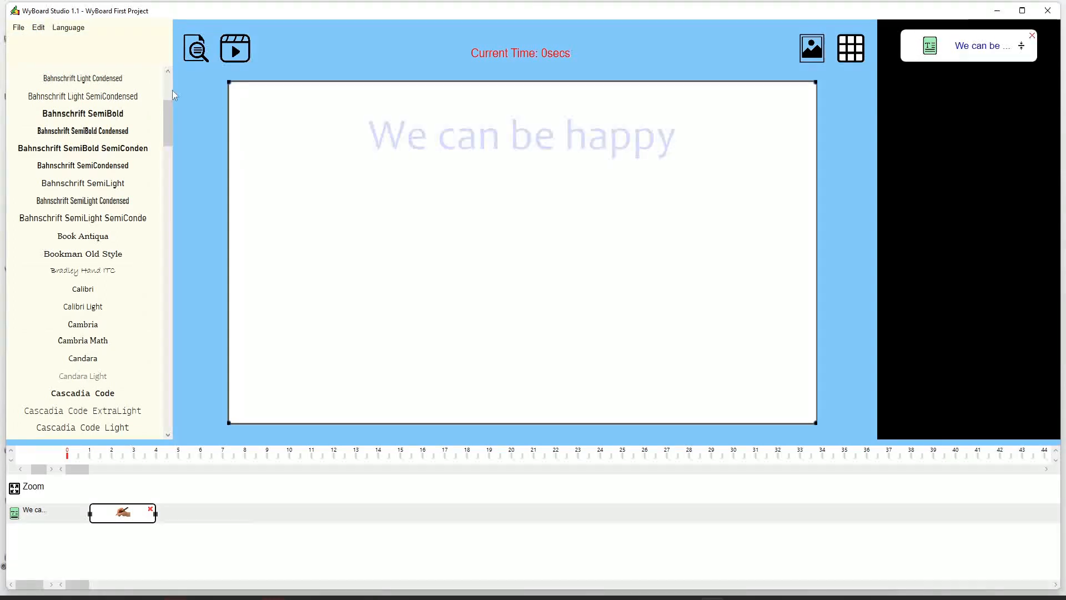
- Move the text's timeline clip to start at 0 seconds and extend it to end at 5 seconds
{"action": "left_click", "coordinate": [461, 153]}
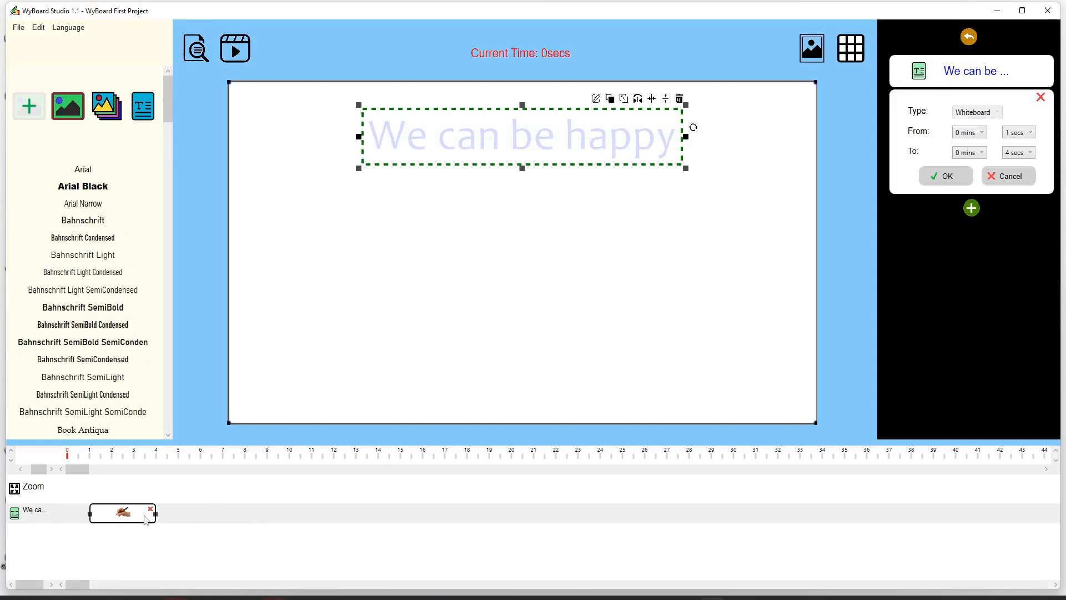
{"action": "left_click_drag", "start_coordinate": [134, 516], "coordinate": [112, 513]}
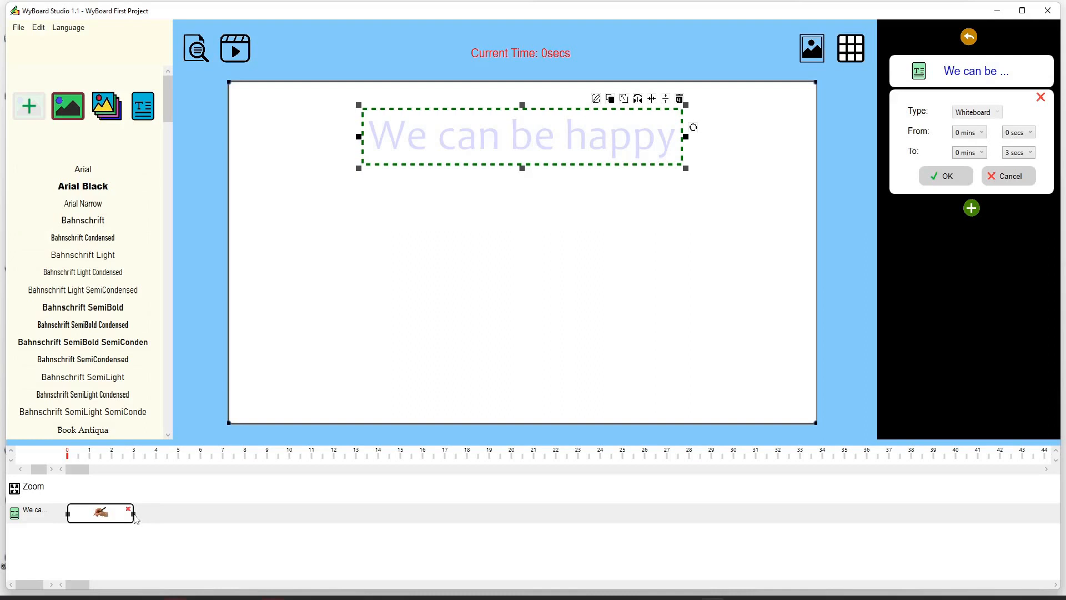
{"action": "left_click_drag", "start_coordinate": [135, 517], "coordinate": [193, 518]}
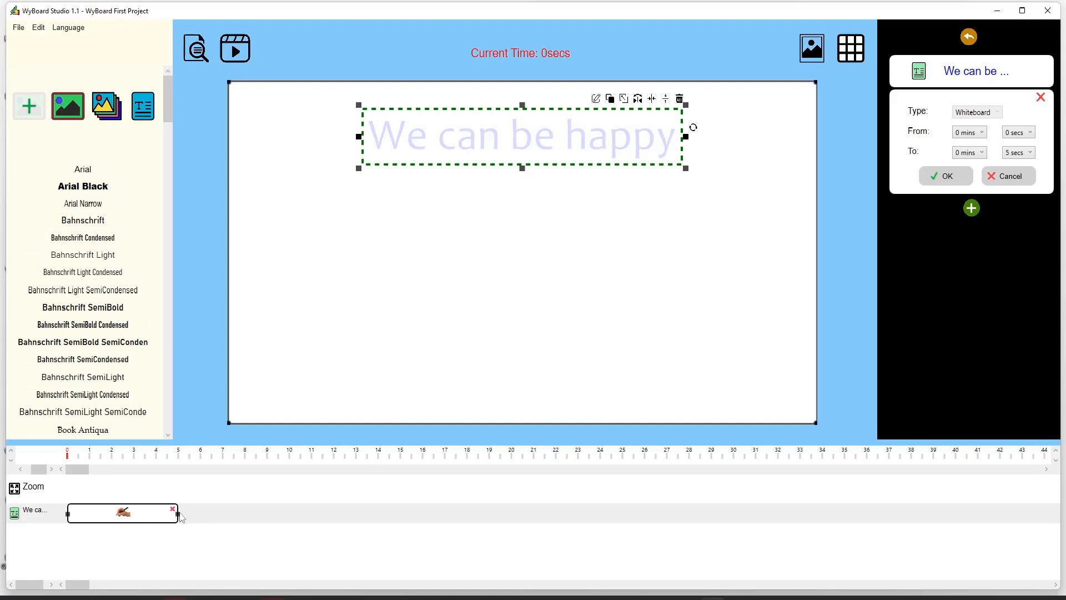
{"action": "mouse_move", "coordinate": [131, 517]}
{"action": "left_mouse_down"}
{"action": "mouse_move", "coordinate": [144, 512]}
{"action": "mouse_move", "coordinate": [127, 510]}
{"action": "left_mouse_up"}
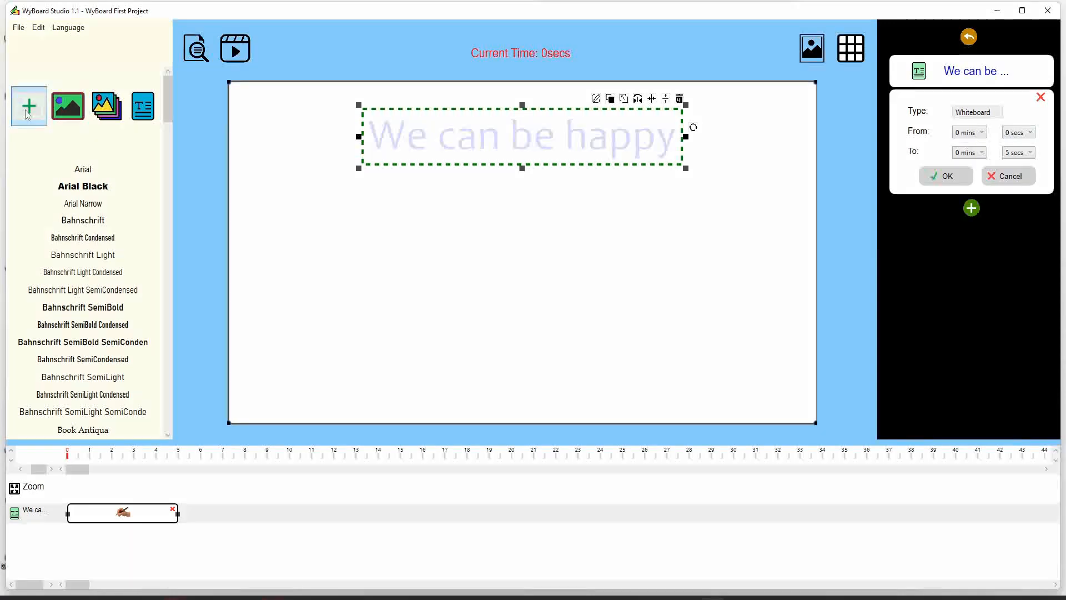
- Import HappyFace.png from Pictures onto the canvas as a small image centered horizontally below the text
{"action": "left_click", "coordinate": [82, 124]}
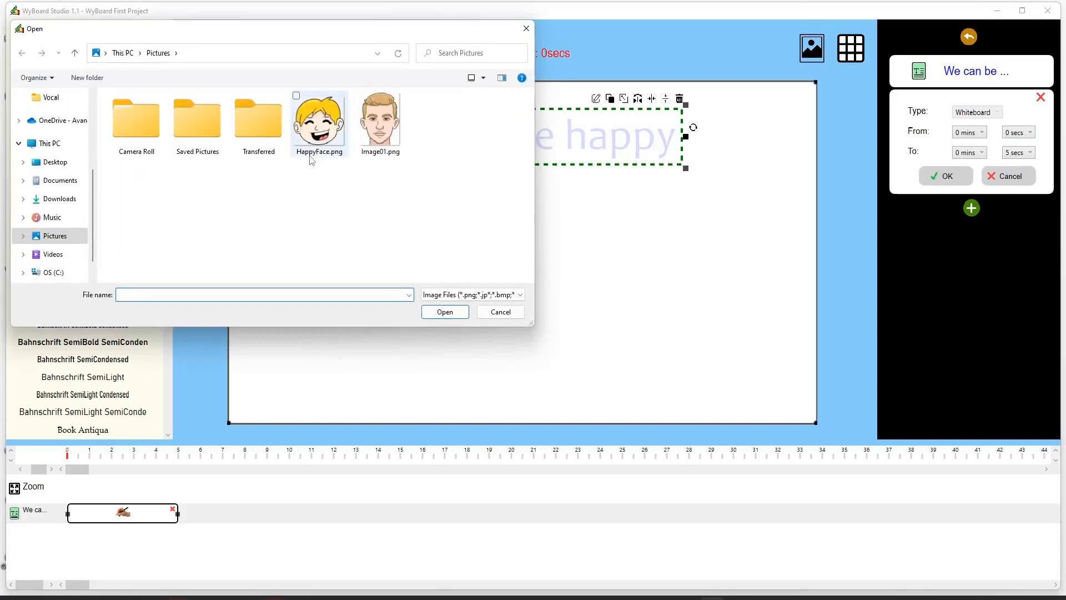
{"action": "double_click", "coordinate": [320, 124]}
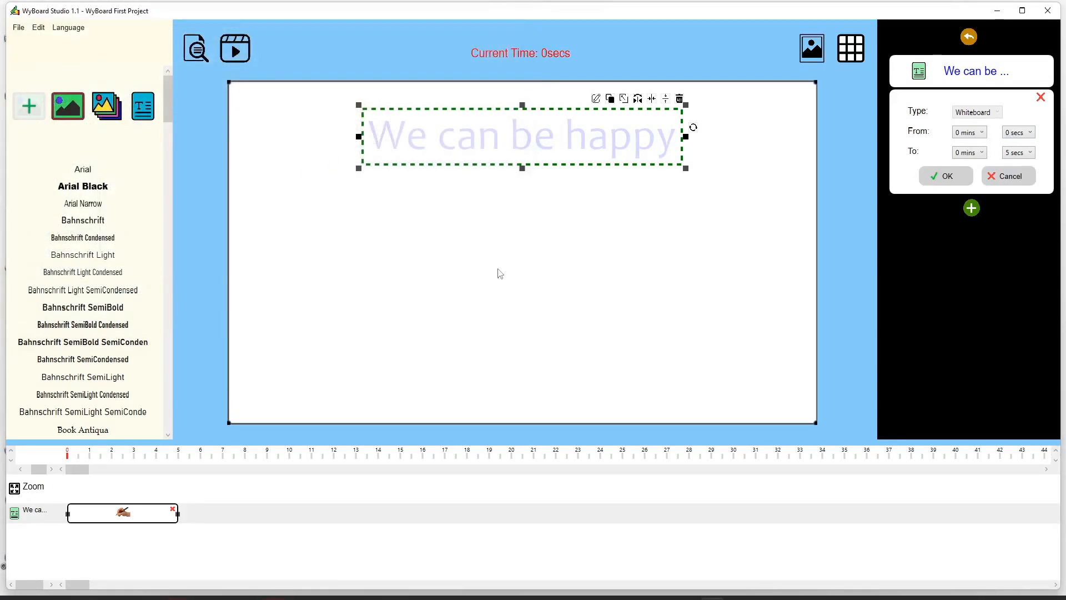
{"action": "left_click", "coordinate": [444, 255]}
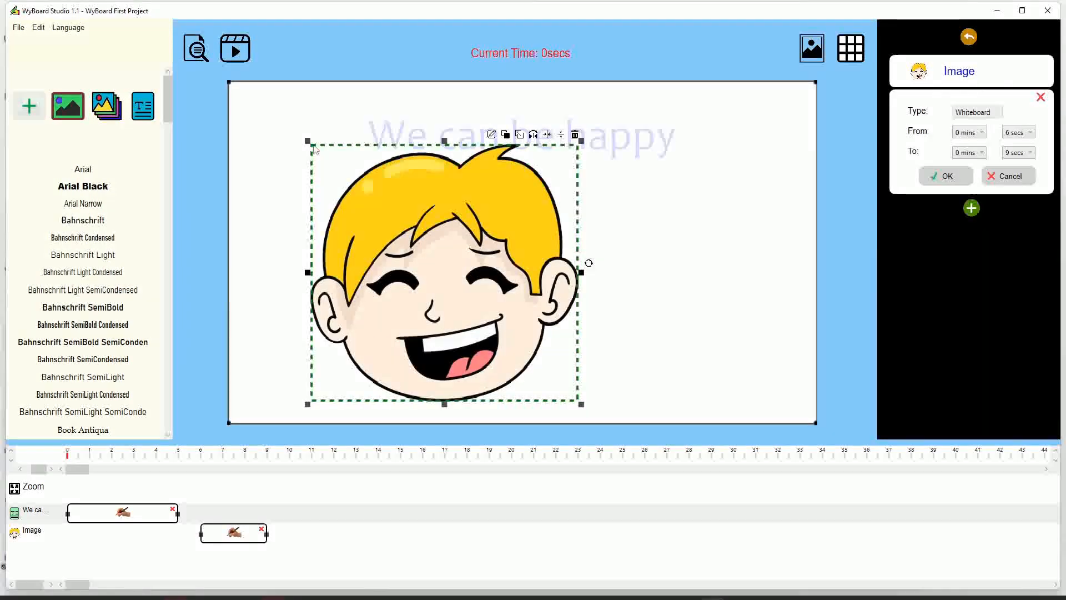
{"action": "left_click_drag", "start_coordinate": [425, 262], "coordinate": [502, 271]}
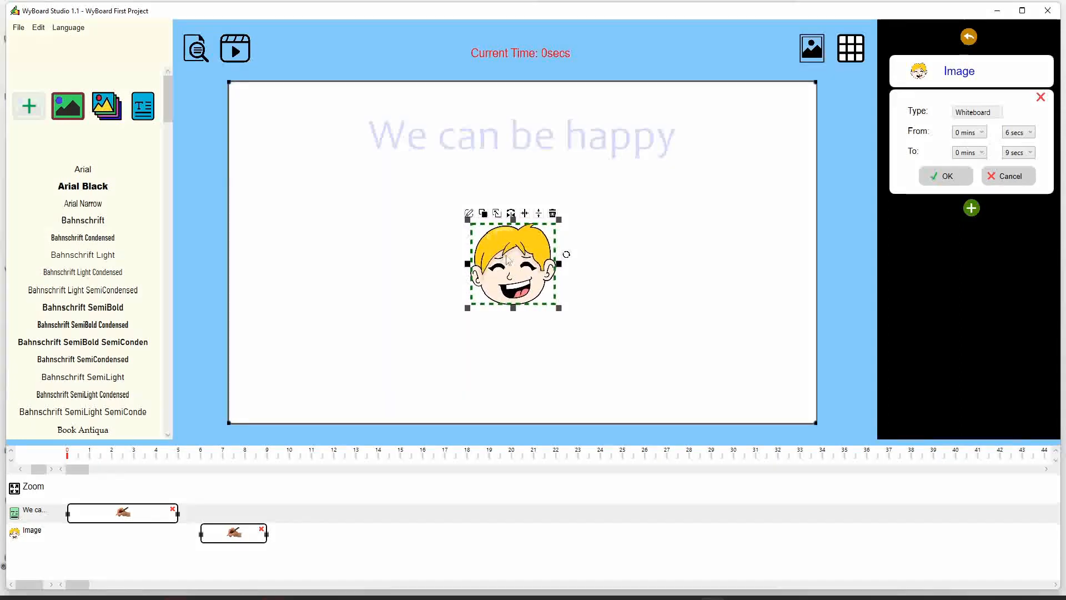
{"action": "left_click", "coordinate": [525, 215]}
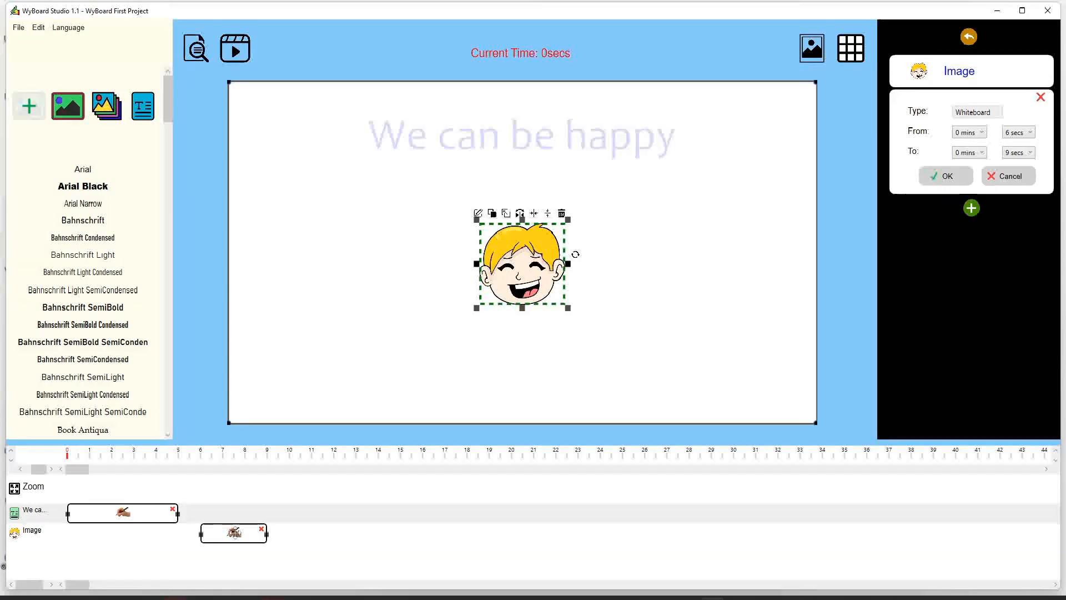
- Extend the happy face image's timeline clip so that it starts at 5 seconds, right after the text clip
{"action": "left_click_drag", "start_coordinate": [236, 536], "coordinate": [267, 536]}
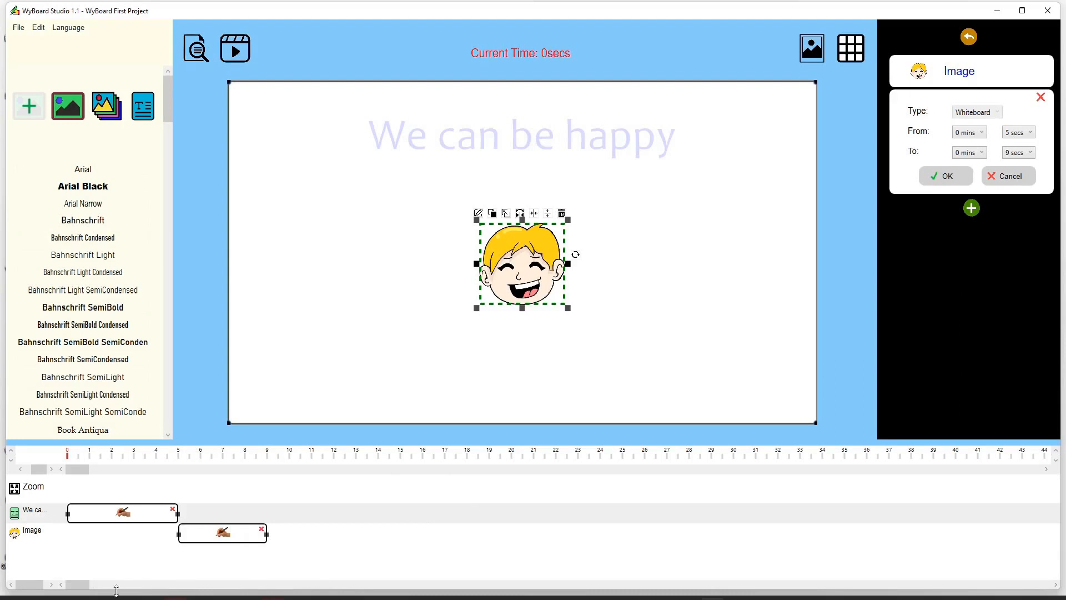
{"action": "mouse_move", "coordinate": [81, 585]}
{"action": "left_mouse_down"}
{"action": "mouse_move", "coordinate": [114, 587]}
{"action": "mouse_move", "coordinate": [74, 591]}
{"action": "left_mouse_up"}
- Inspect the canvas at 6, 7 and 8 seconds on the timeline, and back at about 3 seconds
{"action": "left_click", "coordinate": [213, 456]}
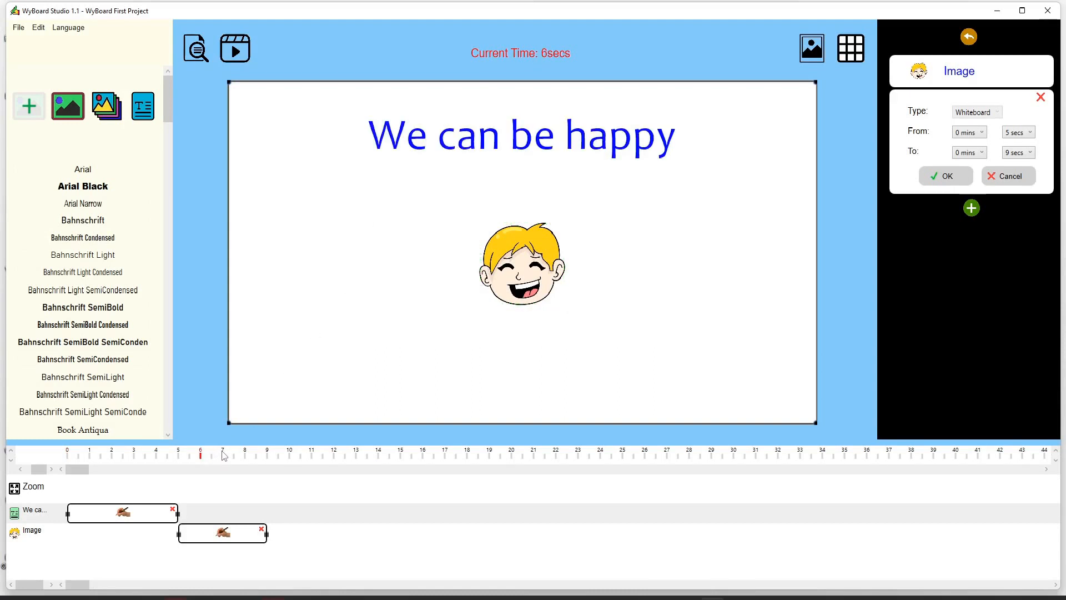
{"action": "left_click", "coordinate": [223, 455]}
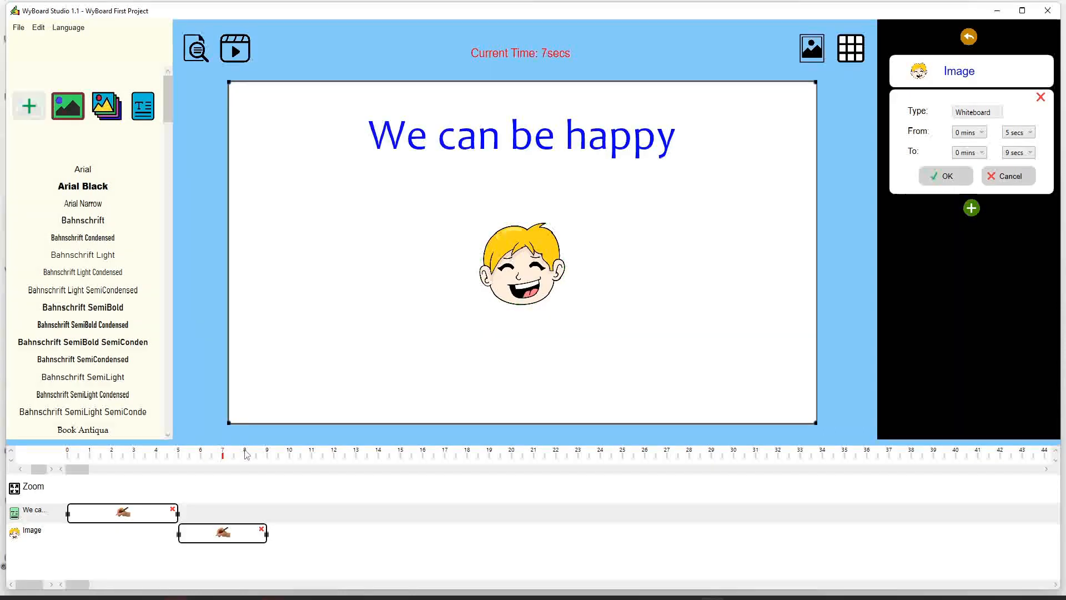
{"action": "left_click", "coordinate": [245, 456]}
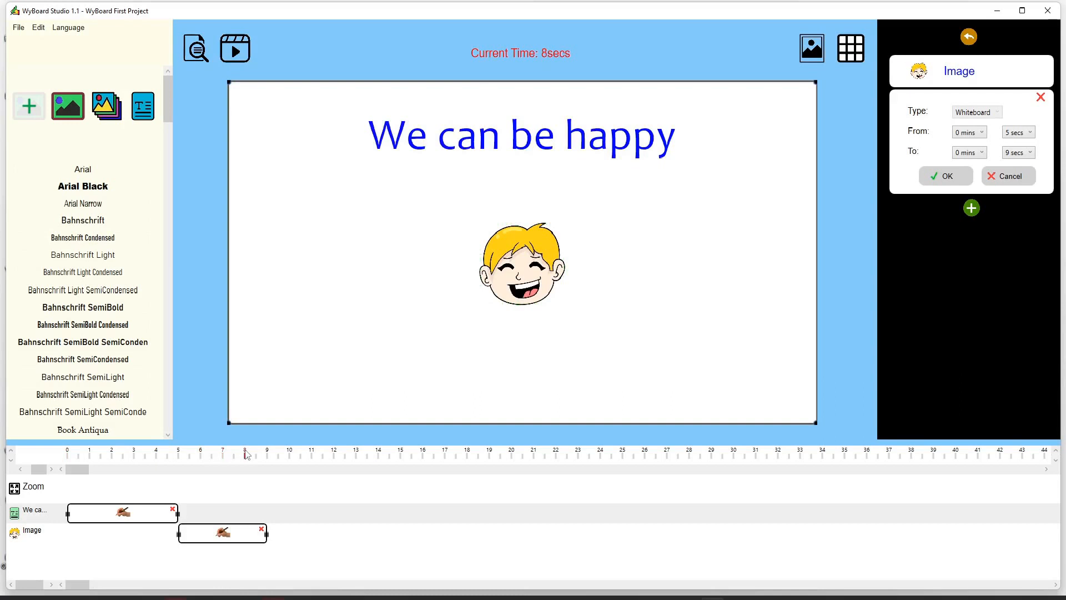
{"action": "left_click", "coordinate": [135, 455]}
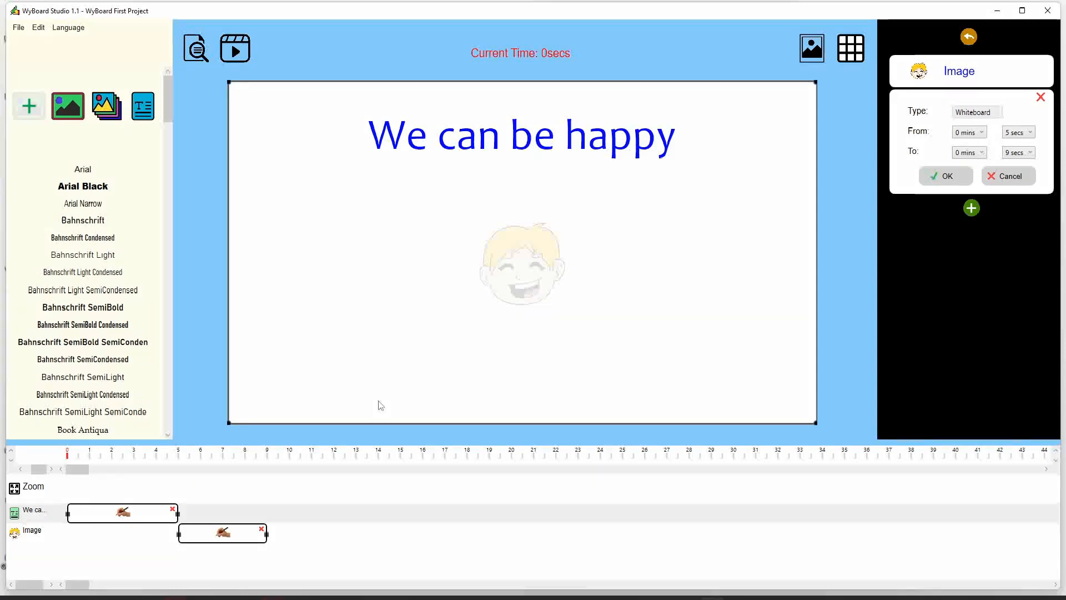
- Shorten the text's timeline clip to end at 4.5 seconds and shift the happy face clip to start at 4.5 seconds
{"action": "left_click", "coordinate": [178, 516]}
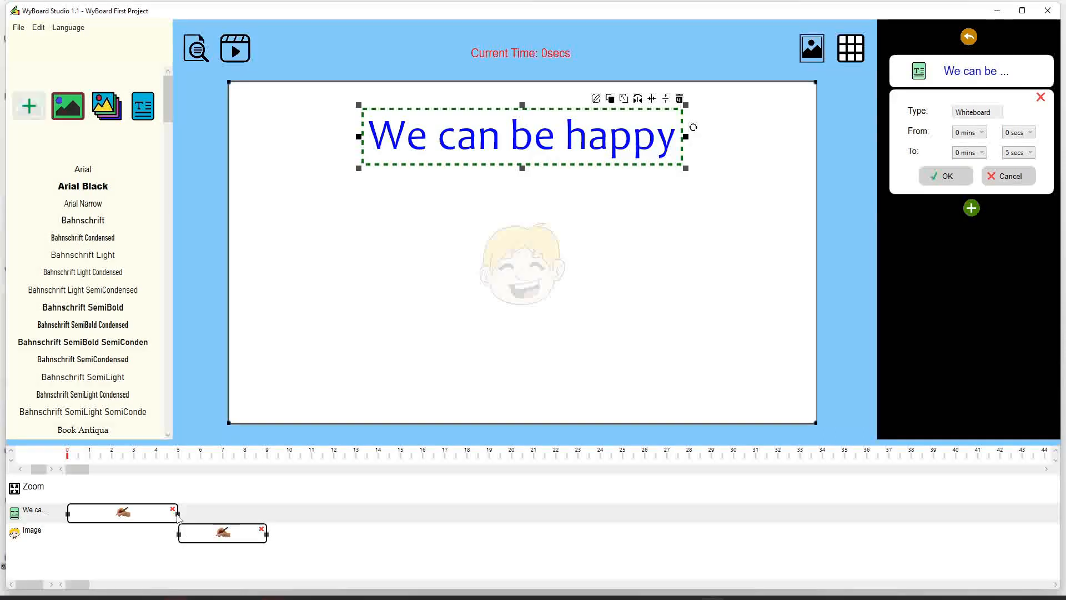
{"action": "mouse_move", "coordinate": [178, 515]}
{"action": "left_mouse_down"}
{"action": "mouse_move", "coordinate": [169, 514]}
{"action": "mouse_move", "coordinate": [181, 534]}
{"action": "left_mouse_up"}
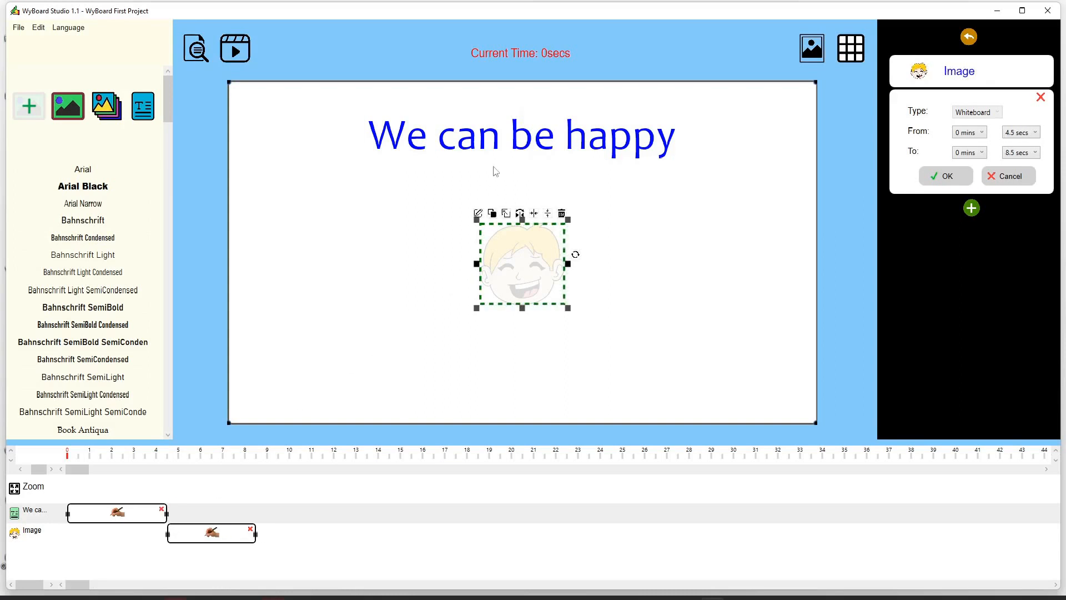
- Add a second animation of type Fading Out to the "We can be happy" text
{"action": "left_click", "coordinate": [498, 144]}
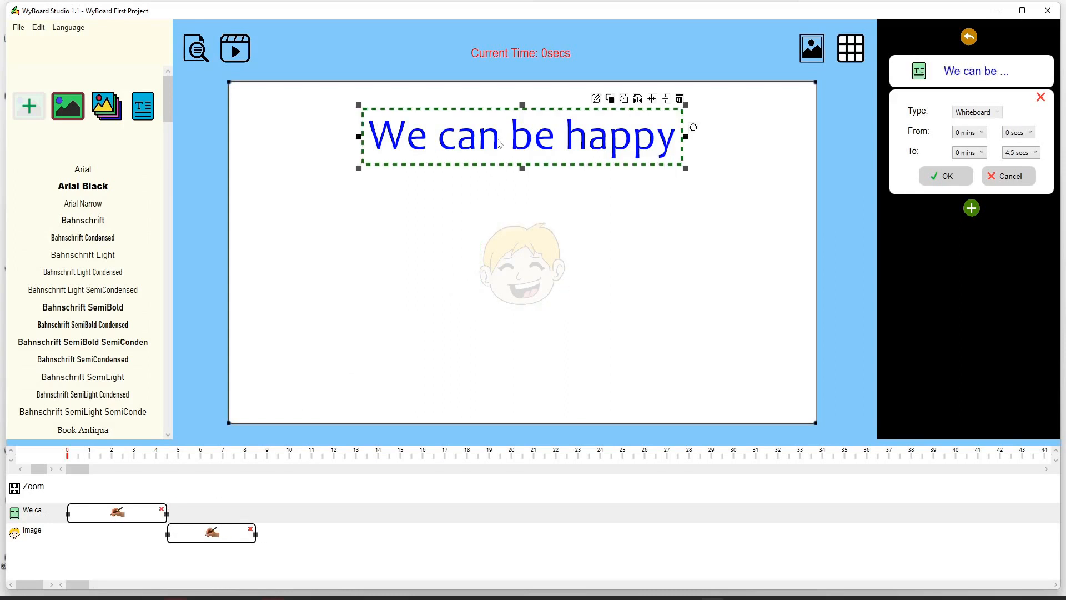
{"action": "left_click", "coordinate": [972, 209]}
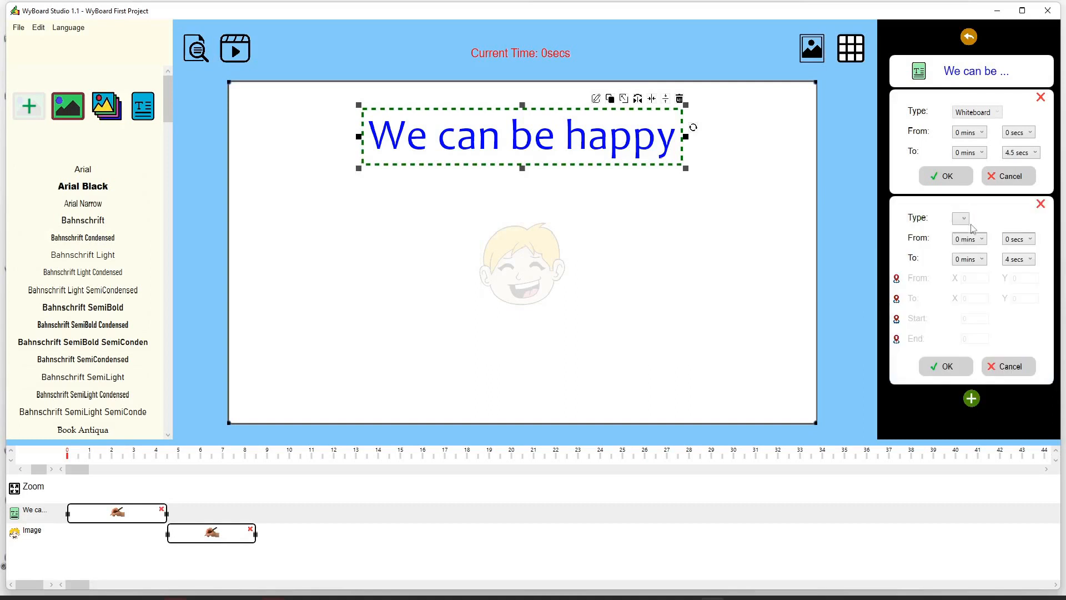
{"action": "left_click", "coordinate": [963, 220]}
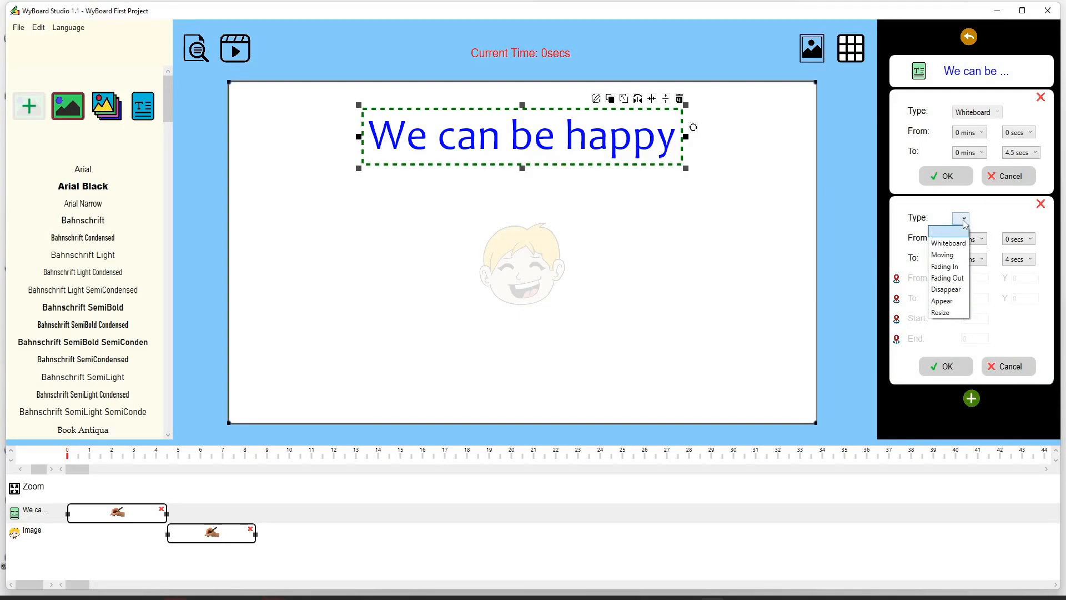
{"action": "left_click", "coordinate": [965, 279]}
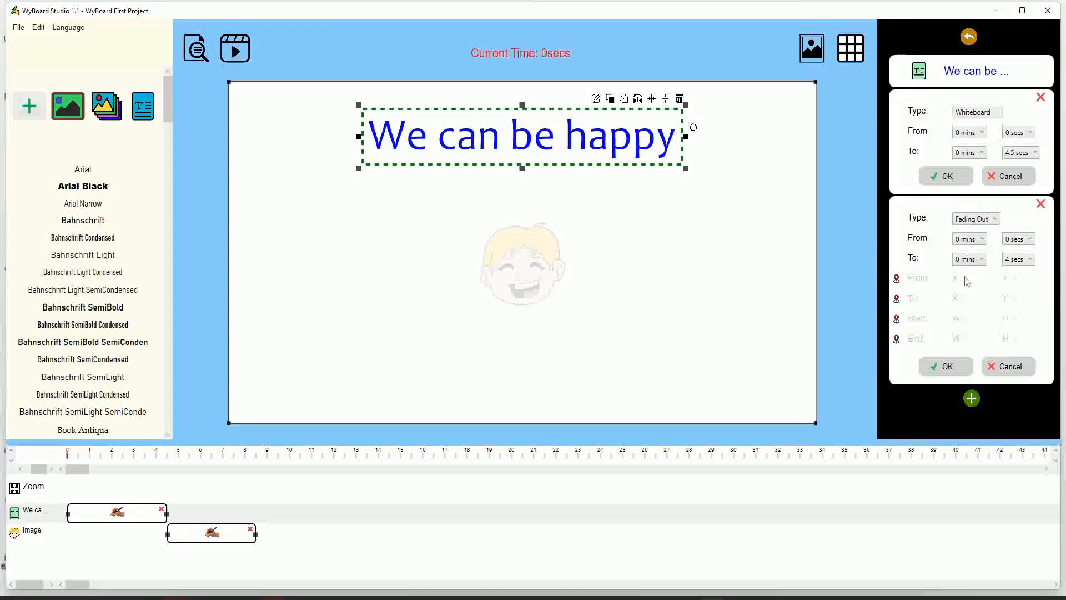
- Set the text's fade-out to run from 10 to 14.5 seconds and apply it
{"action": "left_click", "coordinate": [1023, 239]}
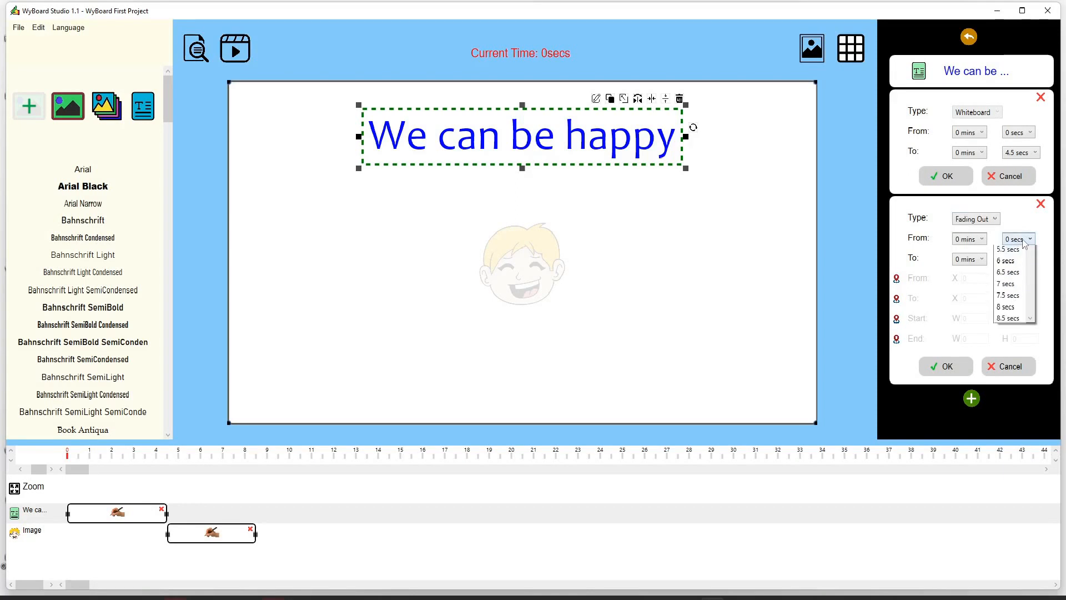
{"action": "scroll", "coordinate": [1026, 416], "scroll_direction": "down", "scroll_amount": 1}
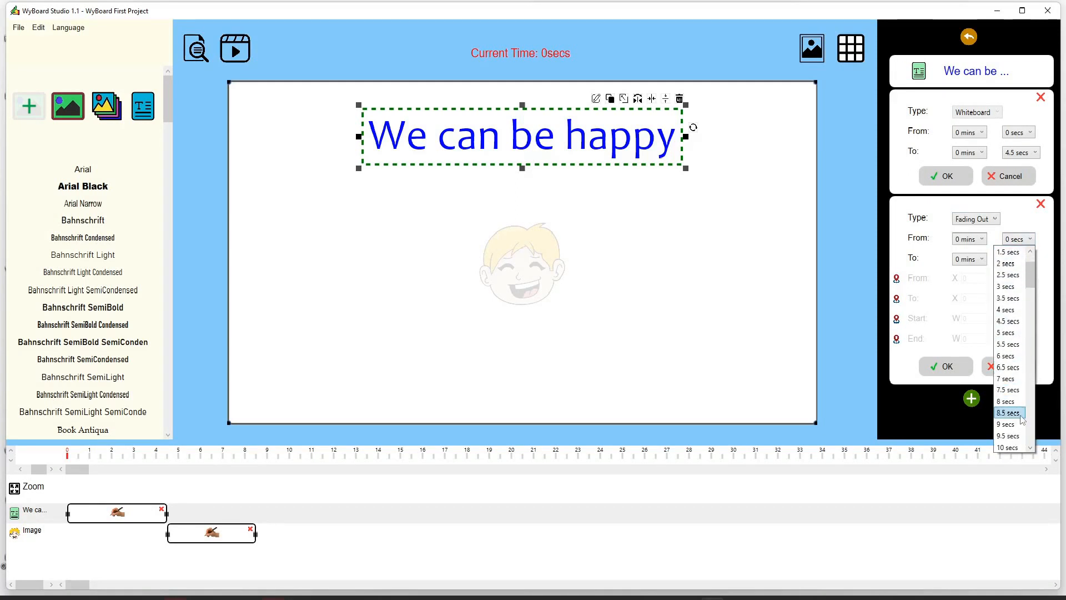
{"action": "scroll", "coordinate": [1023, 424], "scroll_direction": "down", "scroll_amount": 1}
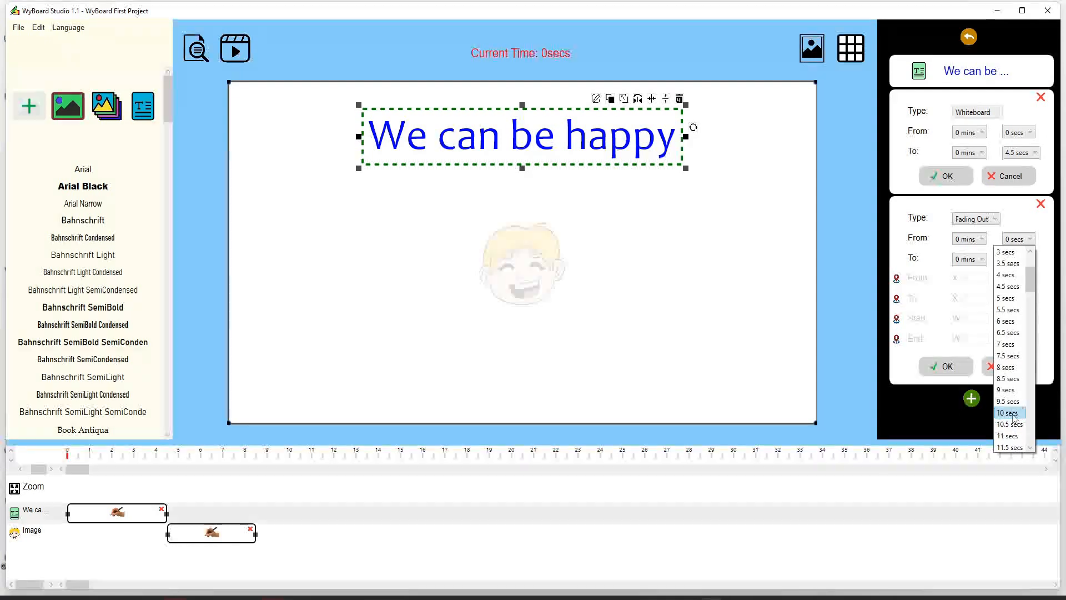
{"action": "left_click", "coordinate": [1011, 413]}
{"action": "left_click", "coordinate": [1019, 260]}
{"action": "scroll", "coordinate": [1011, 430], "scroll_direction": "down", "scroll_amount": 1}
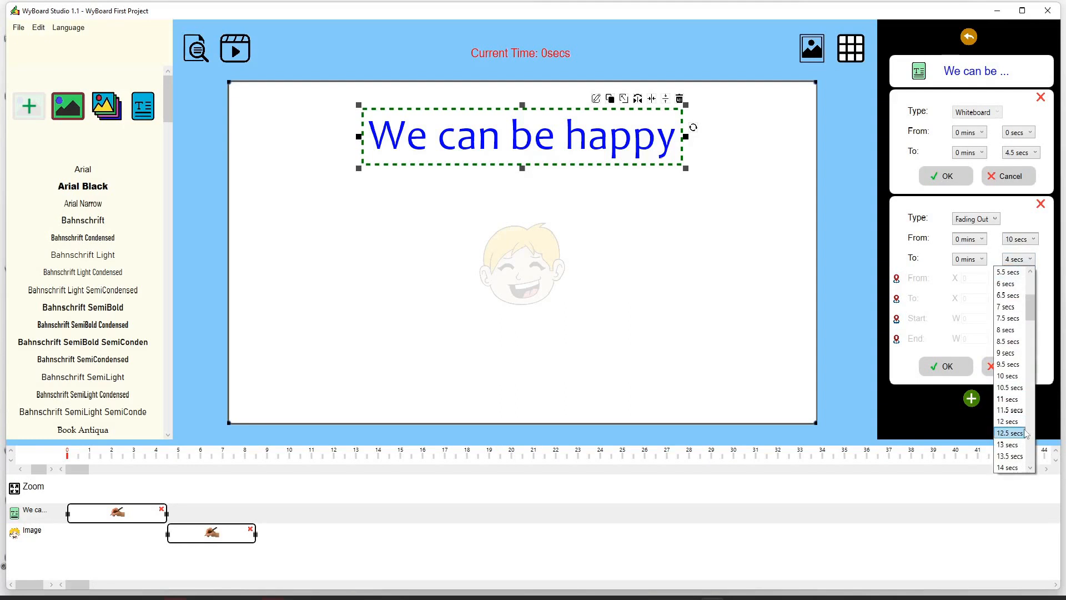
{"action": "scroll", "coordinate": [1013, 461], "scroll_direction": "down", "scroll_amount": 1}
{"action": "left_click", "coordinate": [1012, 464]}
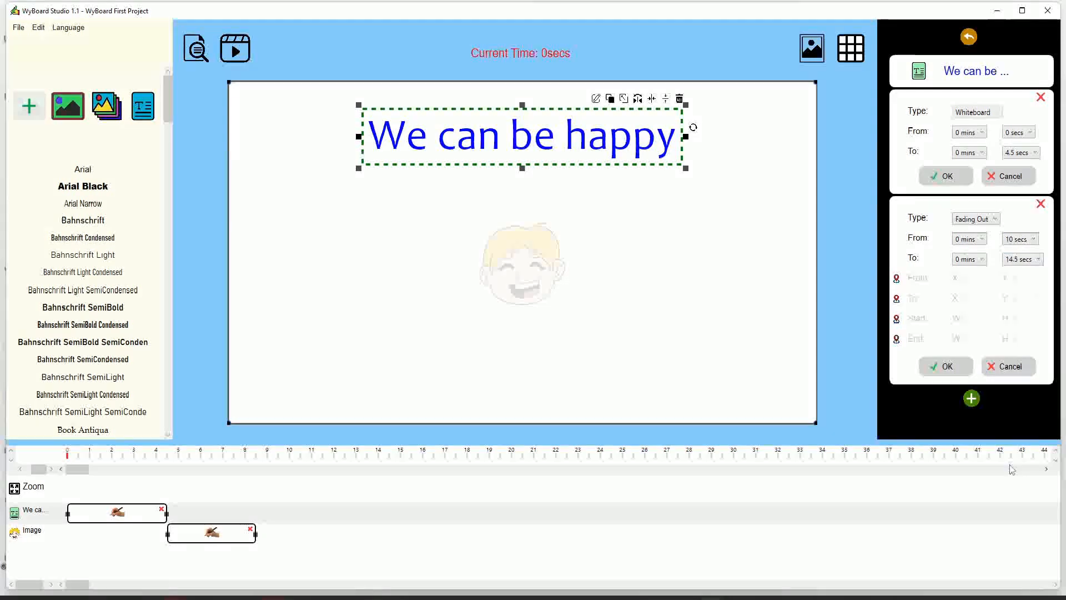
{"action": "left_click", "coordinate": [940, 362]}
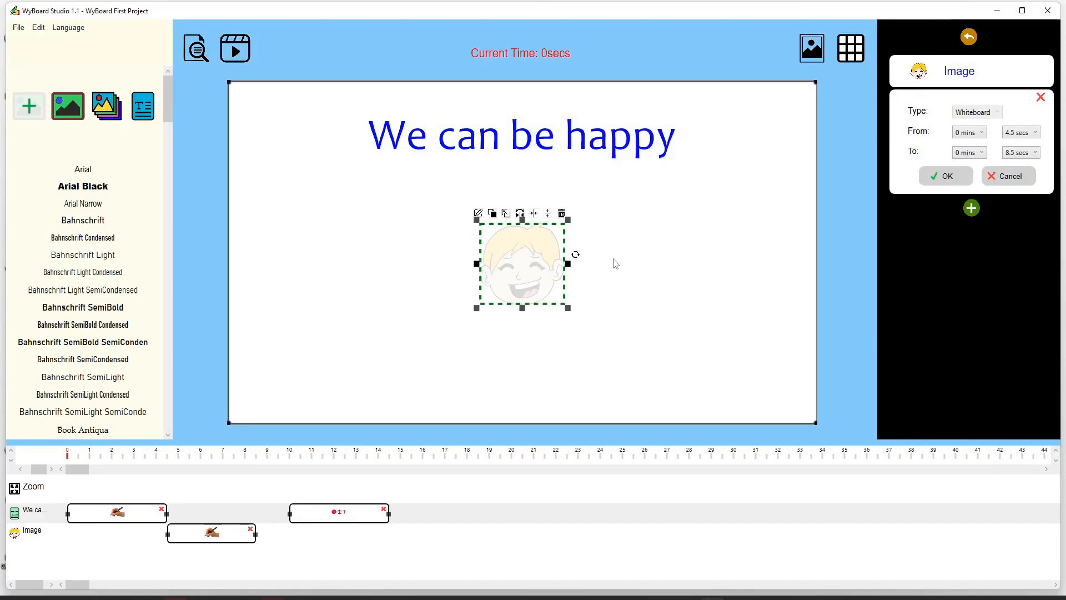
- Add a second animation of type Resize to the happy face image
{"action": "left_click", "coordinate": [971, 209]}
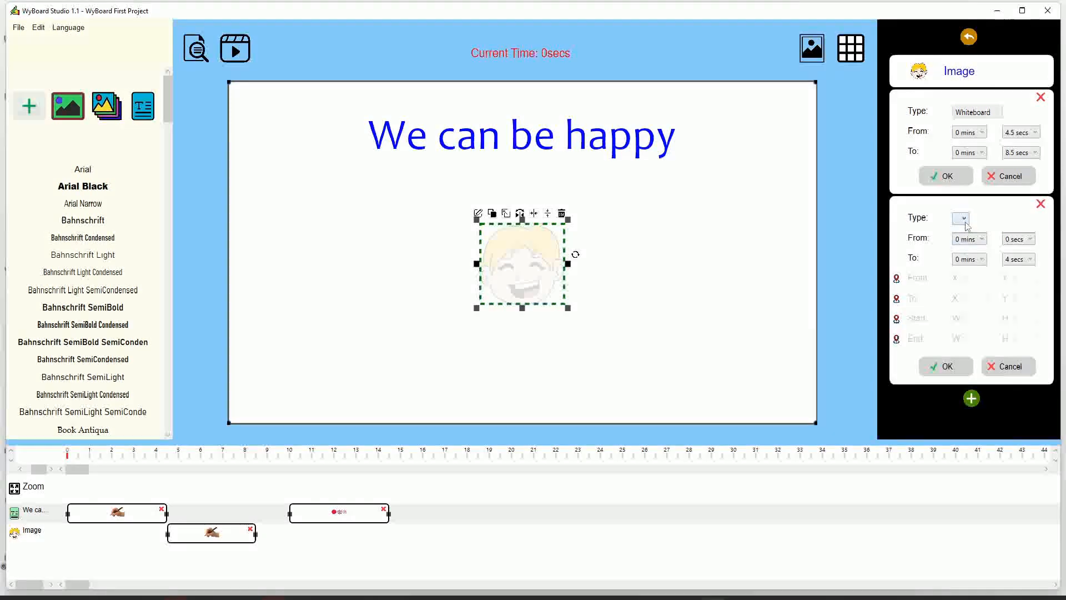
{"action": "left_click", "coordinate": [964, 222]}
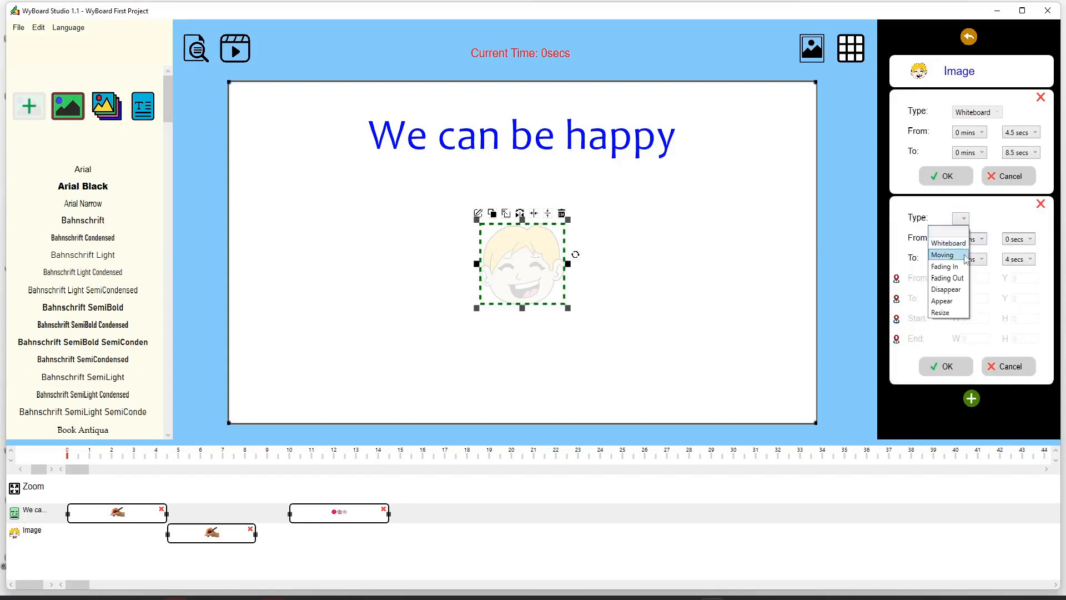
{"action": "left_click", "coordinate": [948, 314]}
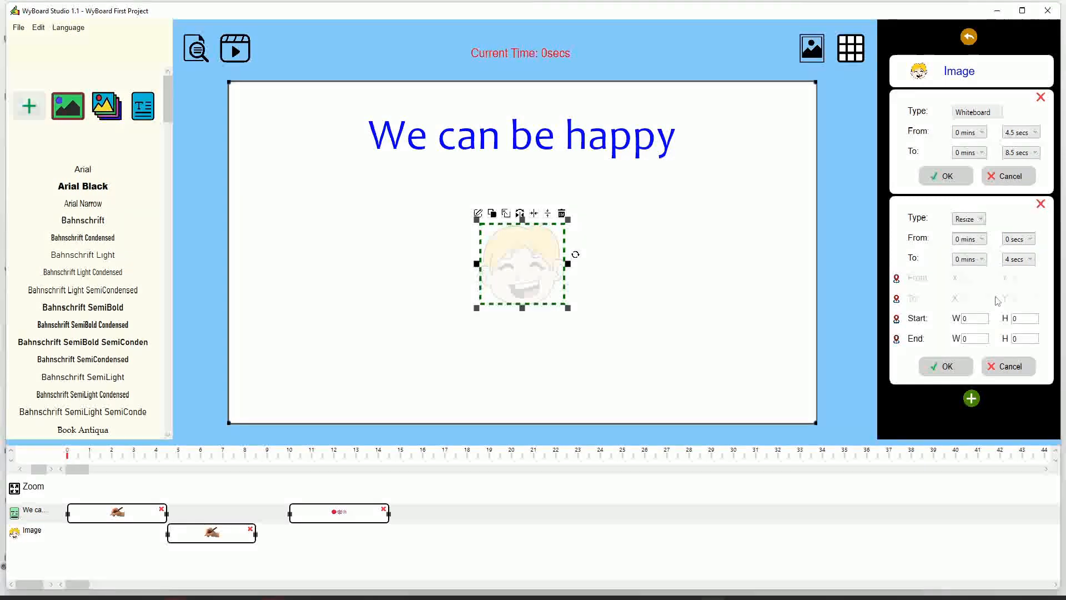
- Time the happy face's resize from 15 to 22 seconds, with a start size of 154 by 143
{"action": "left_click", "coordinate": [1030, 239]}
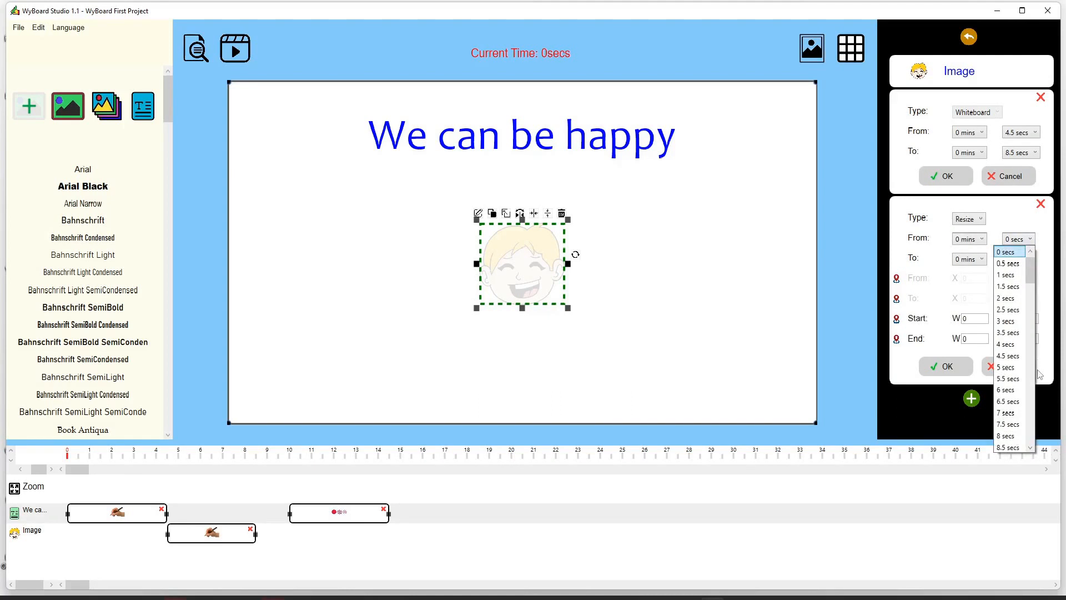
{"action": "scroll", "coordinate": [1015, 400], "scroll_direction": "down", "scroll_amount": 5}
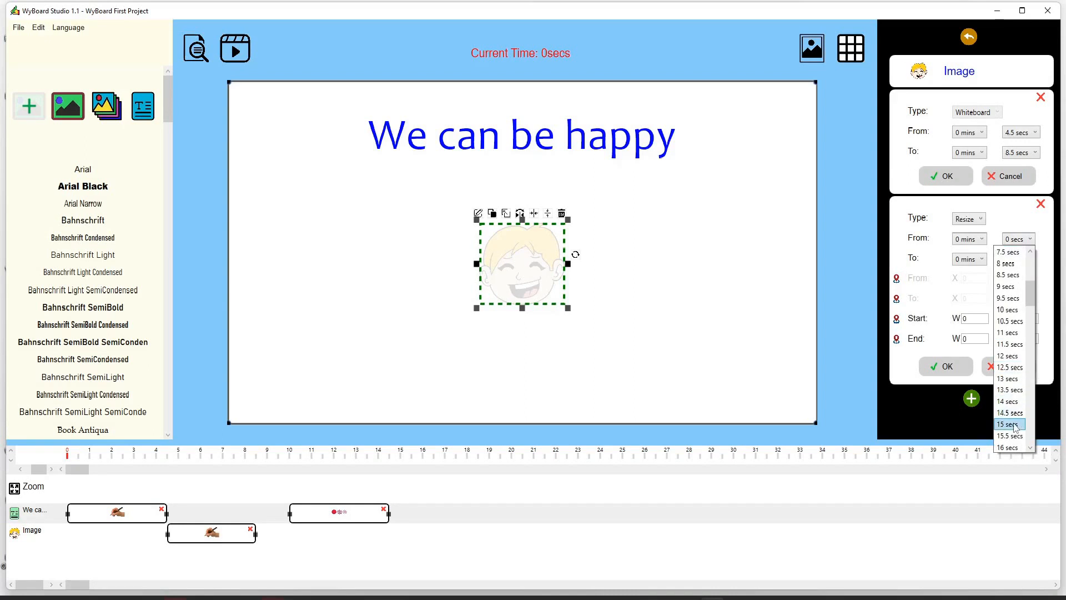
{"action": "left_click", "coordinate": [1020, 425]}
{"action": "left_click", "coordinate": [1031, 259]}
{"action": "scroll", "coordinate": [1016, 389], "scroll_direction": "down", "scroll_amount": 8}
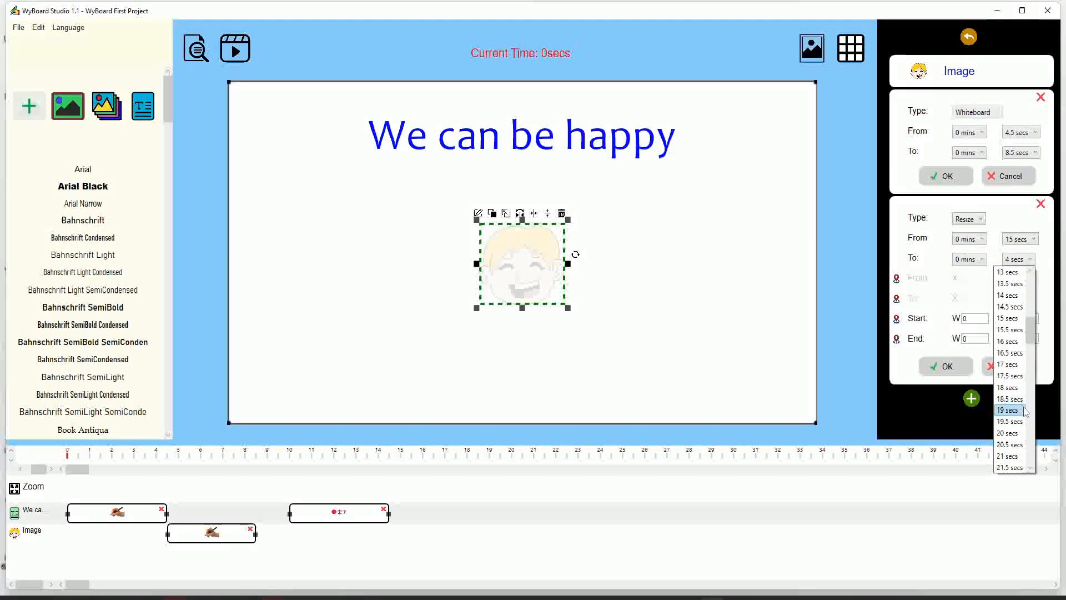
{"action": "left_click", "coordinate": [1010, 411]}
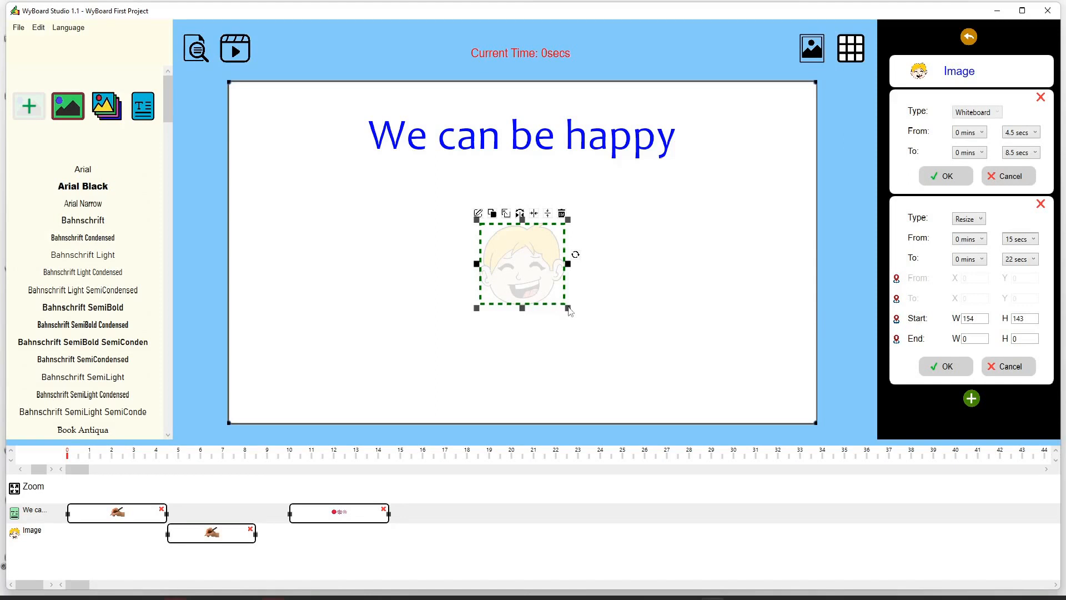
- Enlarge the happy face below the text, record 350 by 325 as the resize's end size, and apply the animation
{"action": "left_click_drag", "start_coordinate": [568, 308], "coordinate": [678, 381]}
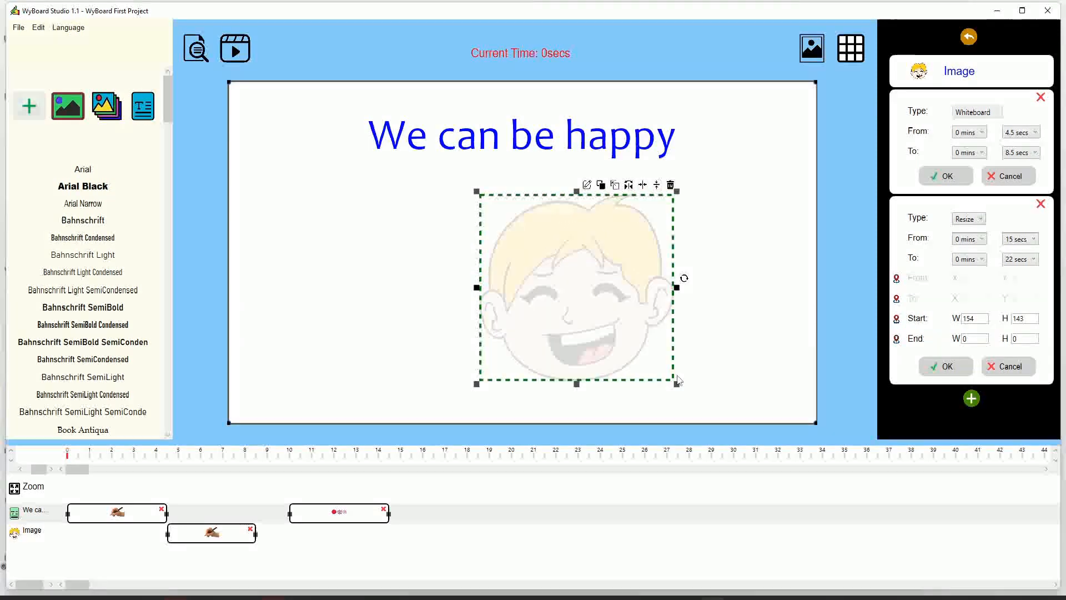
{"action": "left_click_drag", "start_coordinate": [592, 313], "coordinate": [542, 302]}
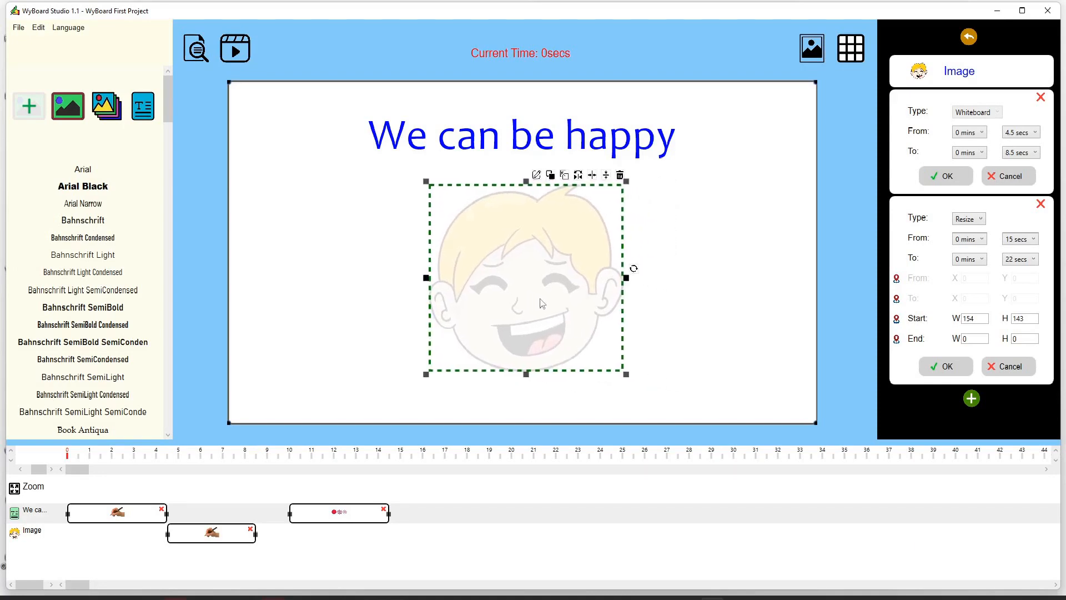
{"action": "left_click", "coordinate": [896, 338]}
{"action": "left_click", "coordinate": [947, 366]}
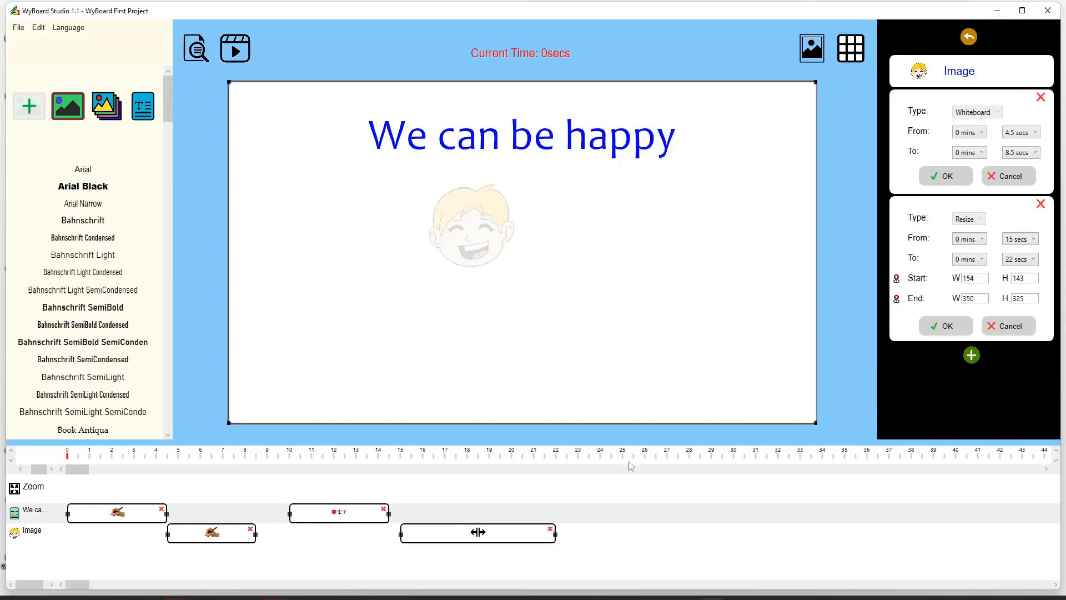
- Go to 15 seconds on the timeline and move the happy face back to the horizontal center below the text
{"action": "left_click", "coordinate": [403, 455]}
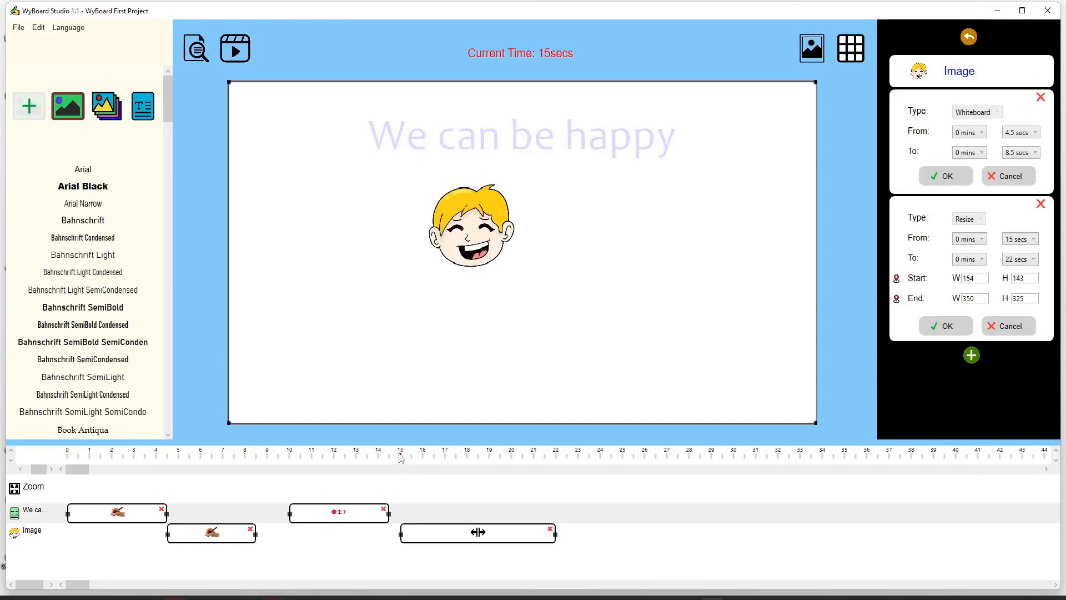
{"action": "left_click_drag", "start_coordinate": [475, 225], "coordinate": [530, 257]}
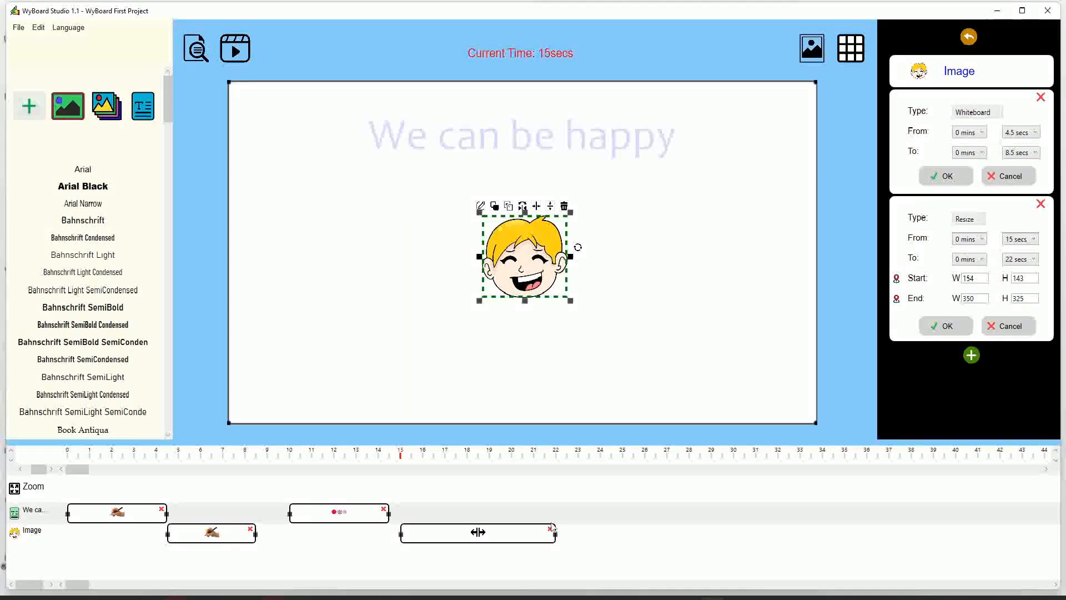
- Check the happy face's resize on the canvas at about 16, 18 and 20 seconds
{"action": "left_click", "coordinate": [429, 456]}
{"action": "left_click", "coordinate": [475, 457]}
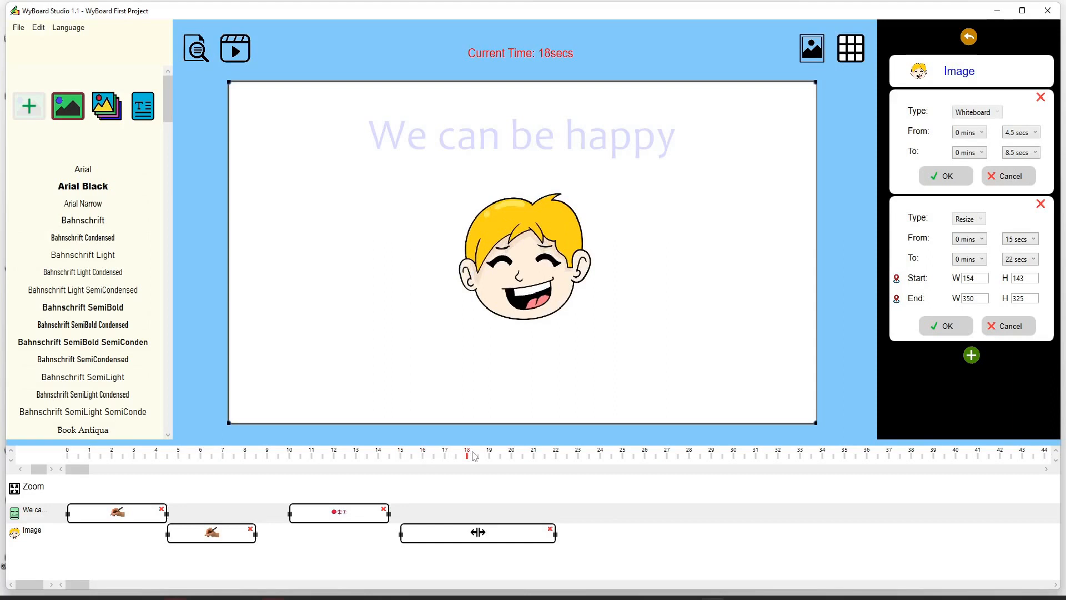
{"action": "left_click", "coordinate": [511, 457]}
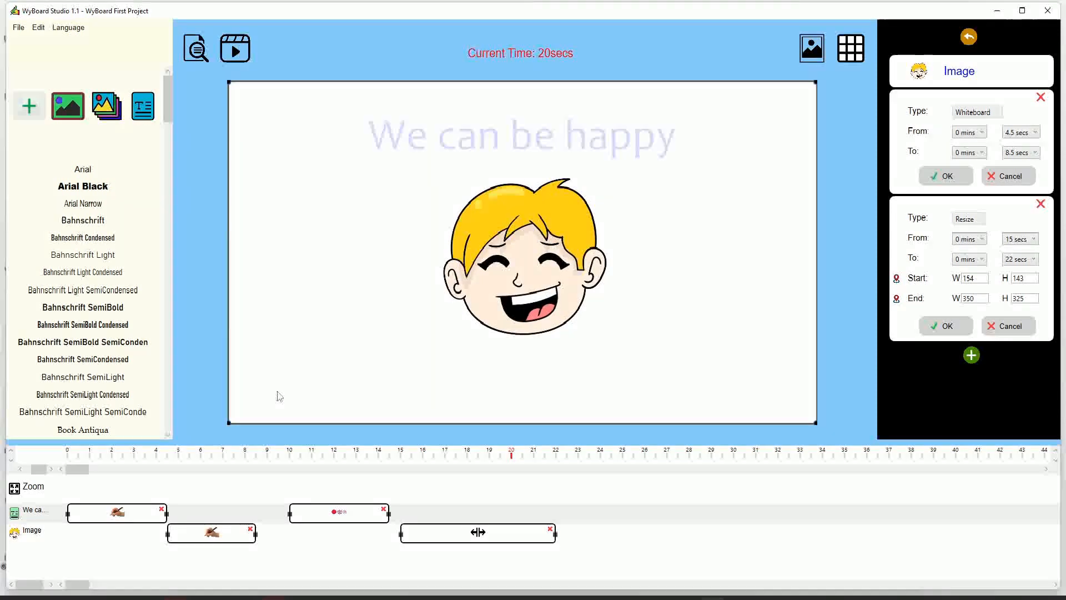
- Place the thin-lined Medium rectangle from the shape library over the happy face, at about X 200, Y 201
{"action": "left_click", "coordinate": [67, 125]}
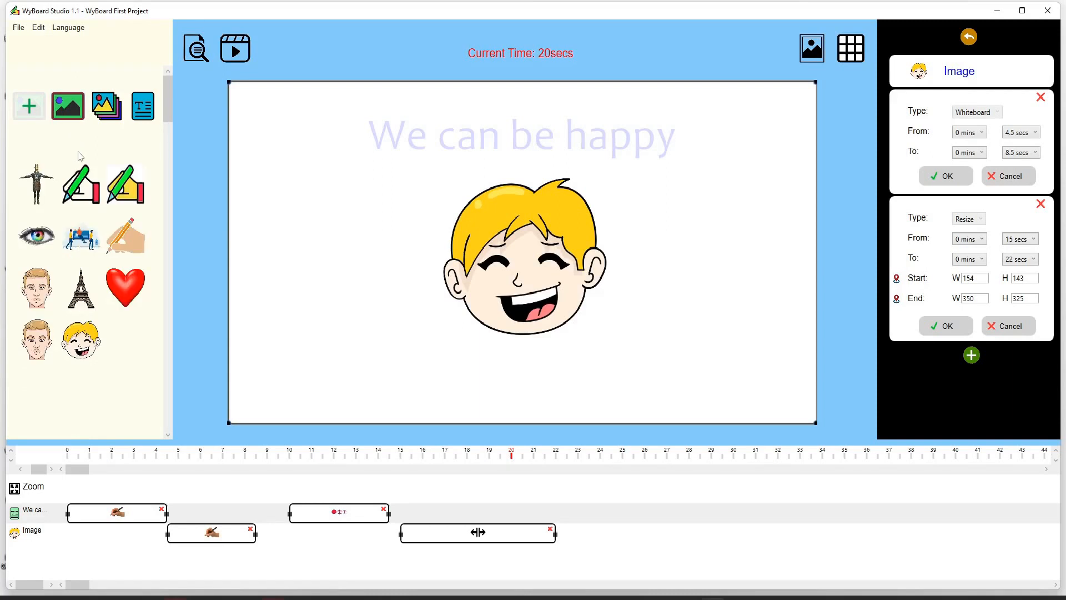
{"action": "left_click", "coordinate": [110, 123]}
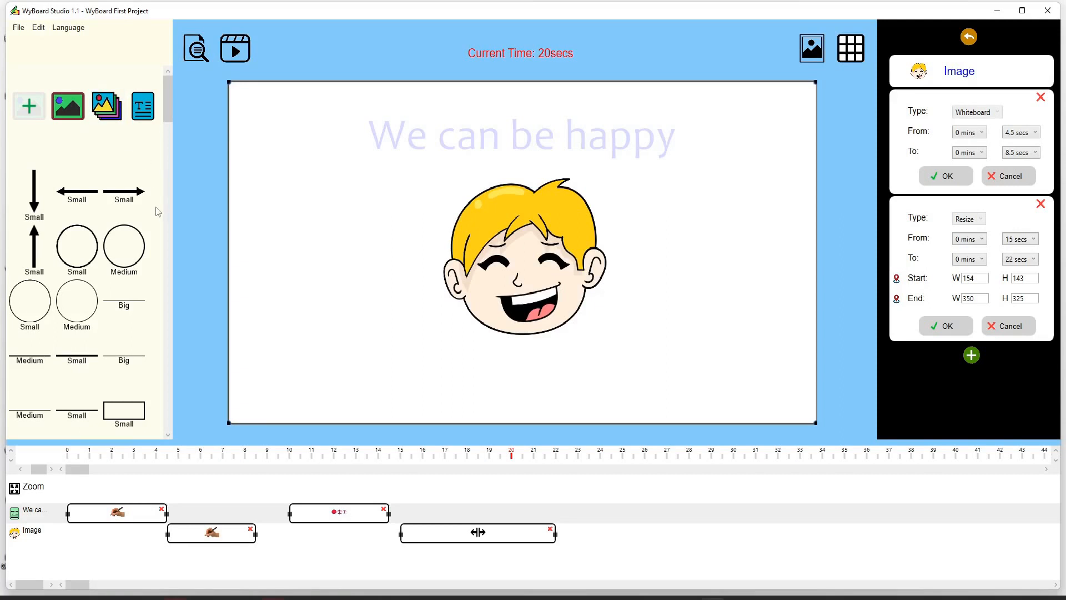
{"action": "scroll", "coordinate": [157, 215], "scroll_direction": "down", "scroll_amount": 1}
{"action": "scroll", "coordinate": [155, 218], "scroll_direction": "down", "scroll_amount": 3}
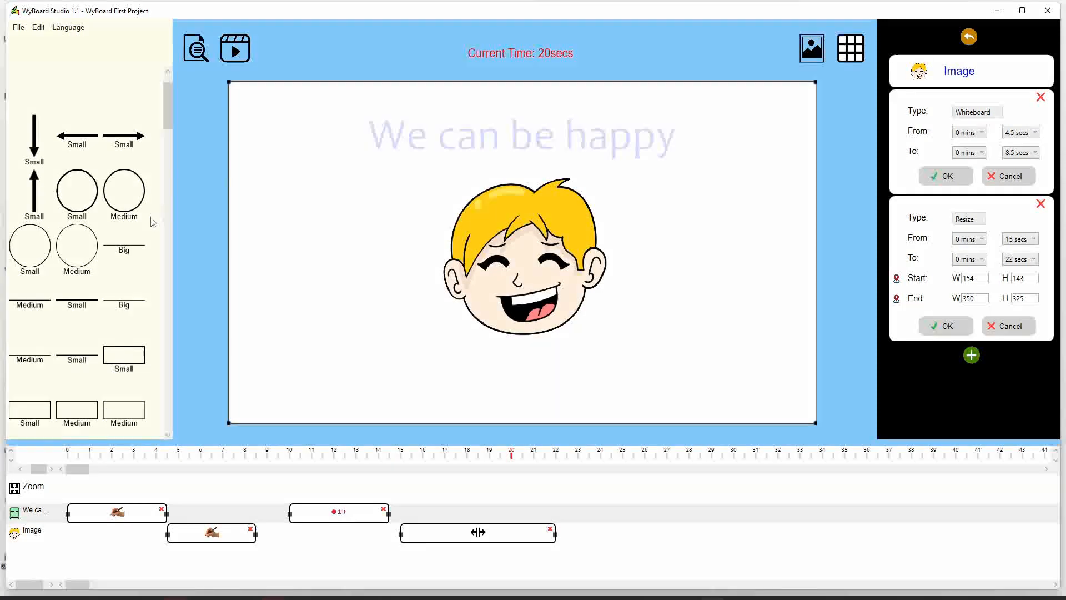
{"action": "scroll", "coordinate": [144, 245], "scroll_direction": "down", "scroll_amount": 1}
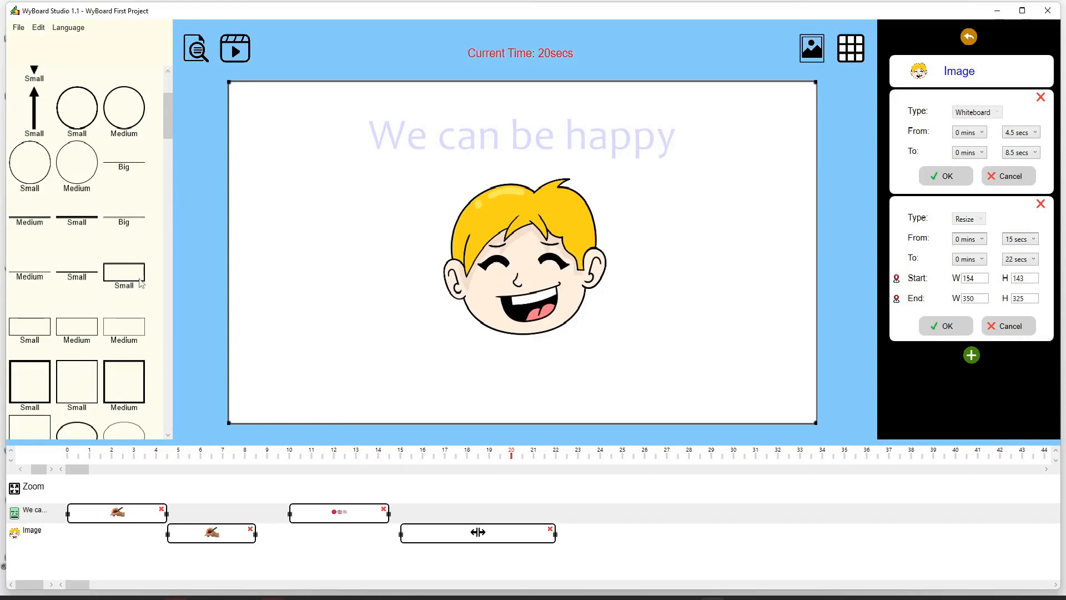
{"action": "left_click_drag", "start_coordinate": [116, 333], "coordinate": [603, 381]}
{"action": "left_click", "coordinate": [622, 274]}
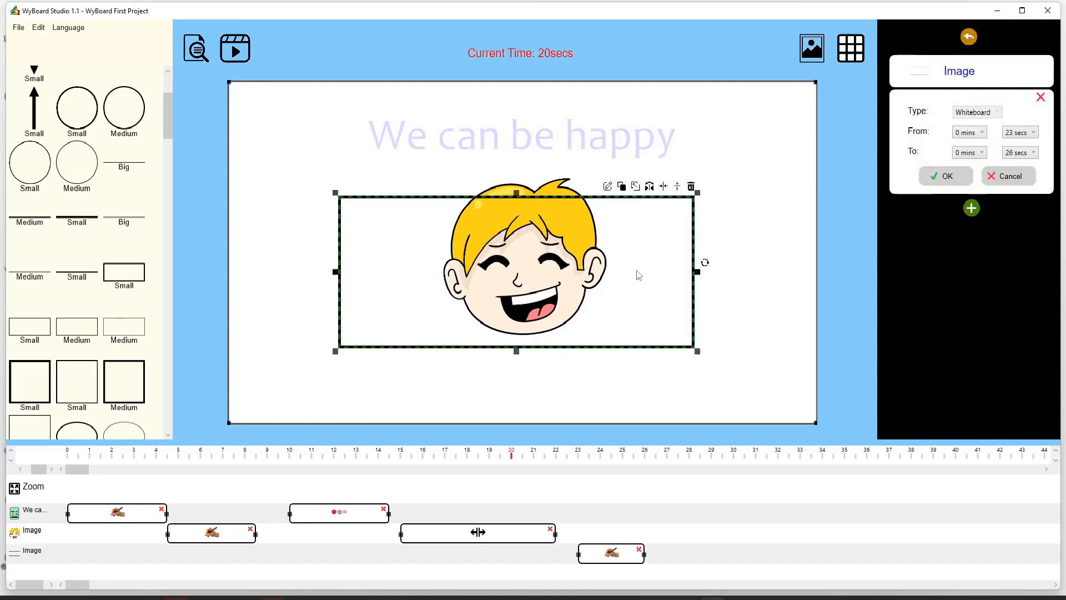
- Replace the rectangle's color with Red
{"action": "double_click", "coordinate": [638, 275]}
{"action": "left_click", "coordinate": [587, 270]}
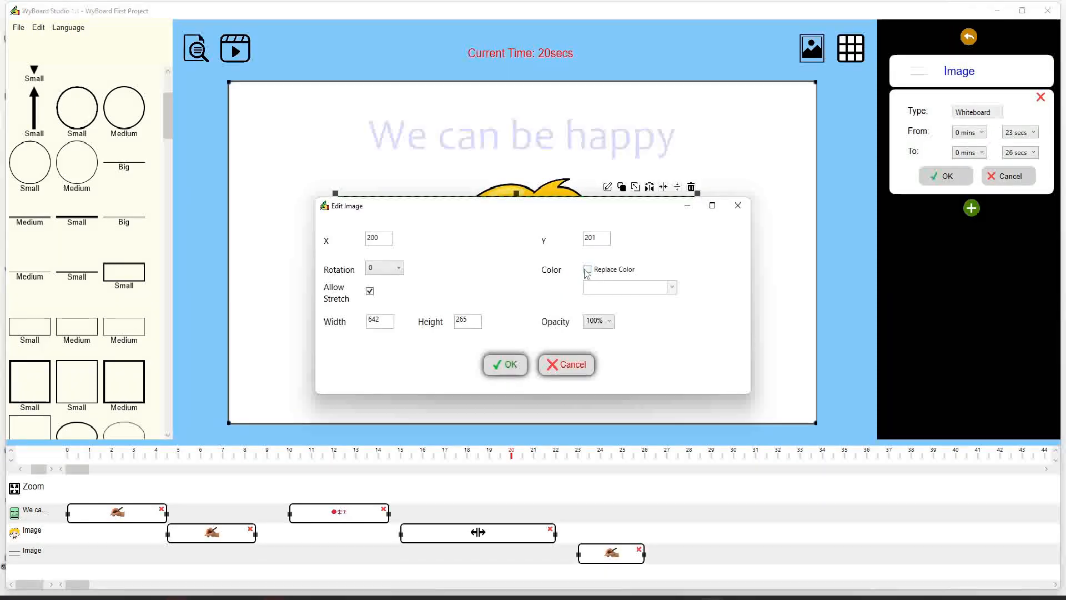
{"action": "left_click", "coordinate": [672, 288]}
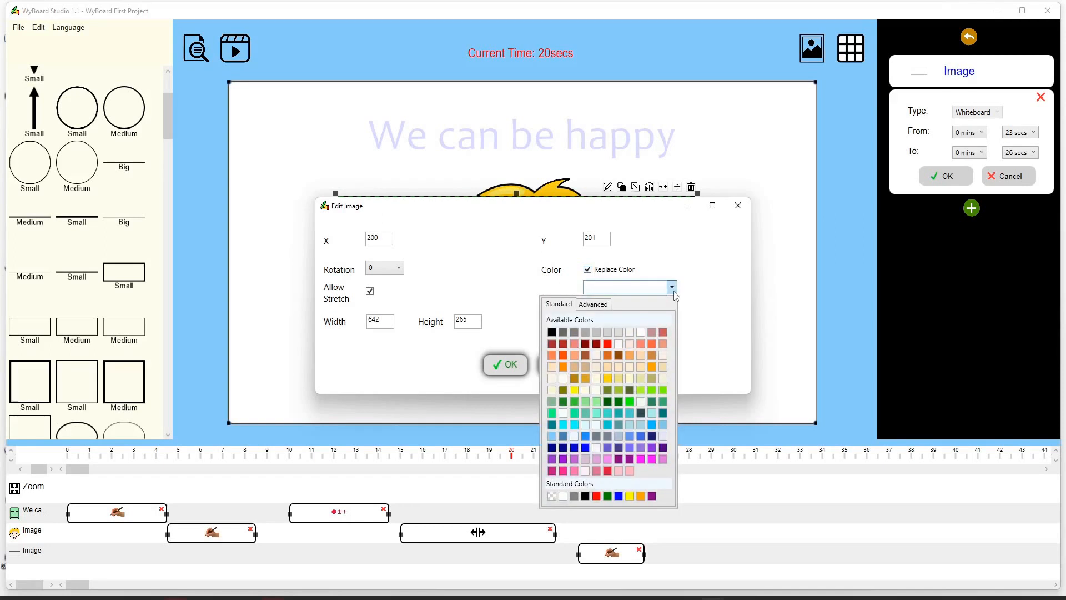
{"action": "left_click", "coordinate": [596, 497]}
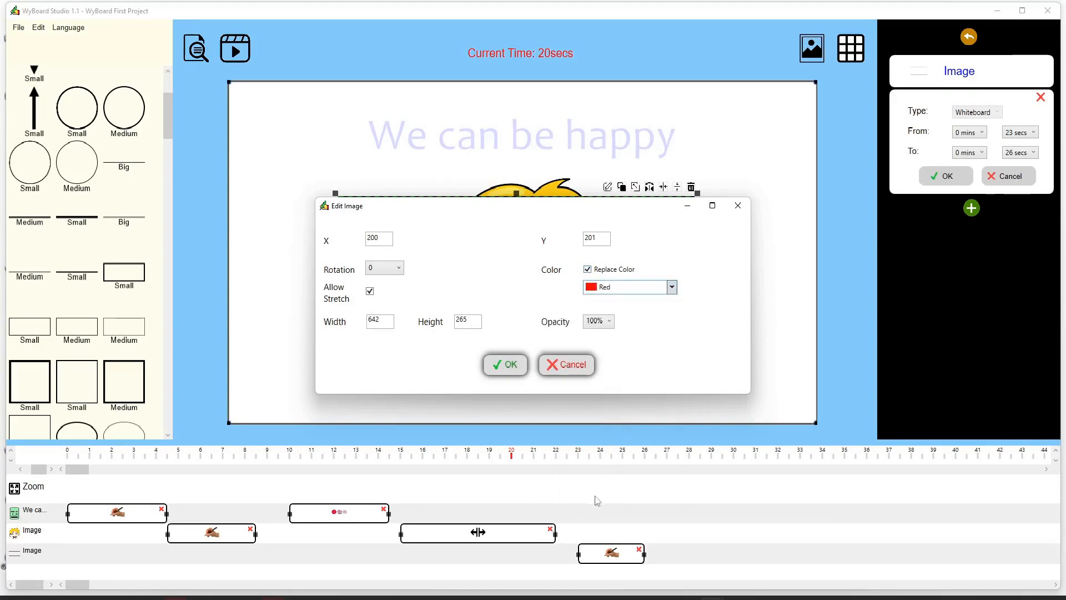
{"action": "left_click", "coordinate": [508, 365]}
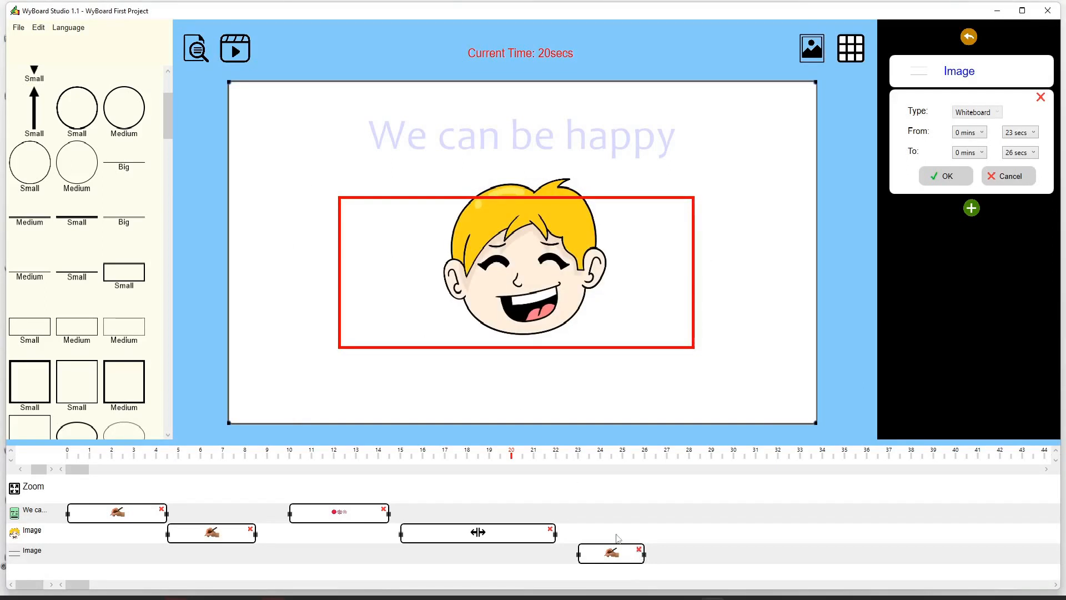
- Remove the red rectangle's whiteboard animation and place the rectangle, shrunk to under half its width, in the canvas's lower-right corner
{"action": "left_click", "coordinate": [409, 297]}
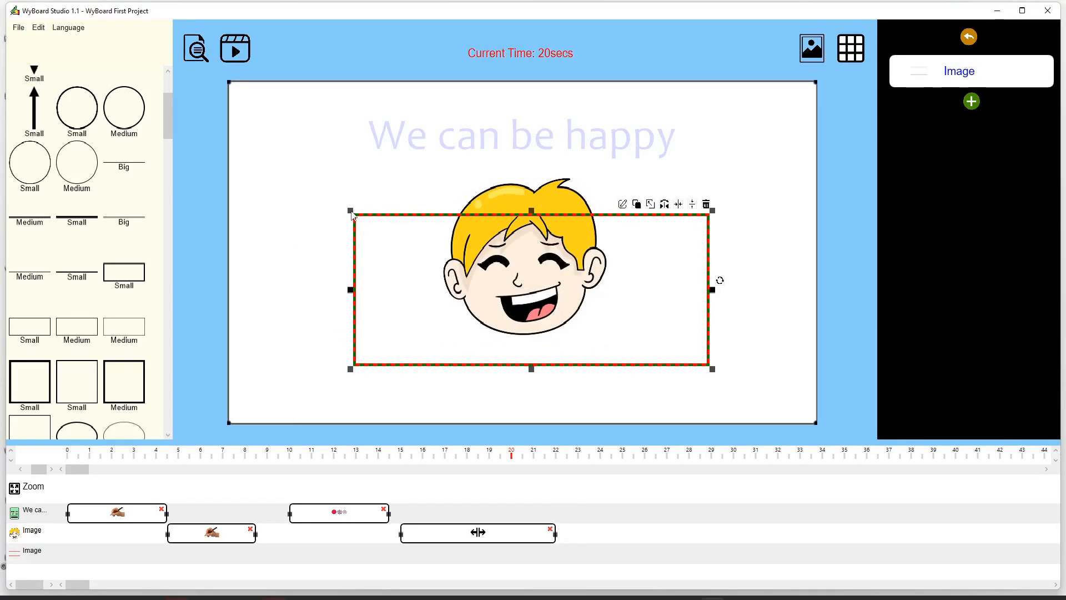
{"action": "left_click_drag", "start_coordinate": [350, 211], "coordinate": [557, 314]}
{"action": "left_click_drag", "start_coordinate": [612, 335], "coordinate": [704, 381]}
- Add the Arial text "WyBoard Studio" in Green inside the small red rectangle
{"action": "scroll", "coordinate": [142, 106], "scroll_direction": "up", "scroll_amount": 3}
{"action": "left_click", "coordinate": [143, 106]}
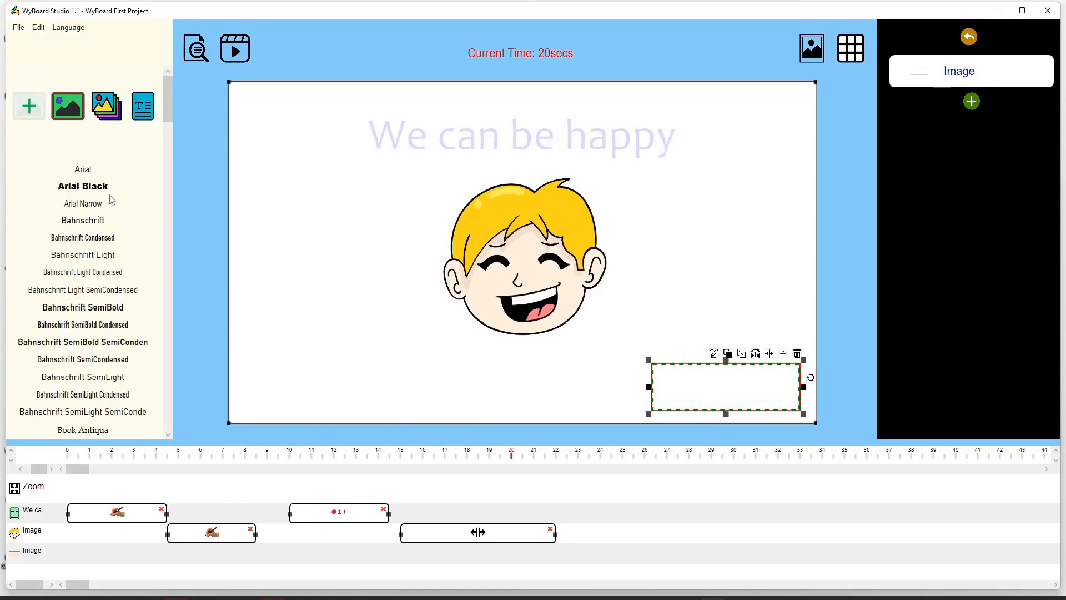
{"action": "left_click", "coordinate": [689, 393]}
{"action": "type", "text": "WyBoard Studio"}
{"action": "left_click", "coordinate": [482, 341]}
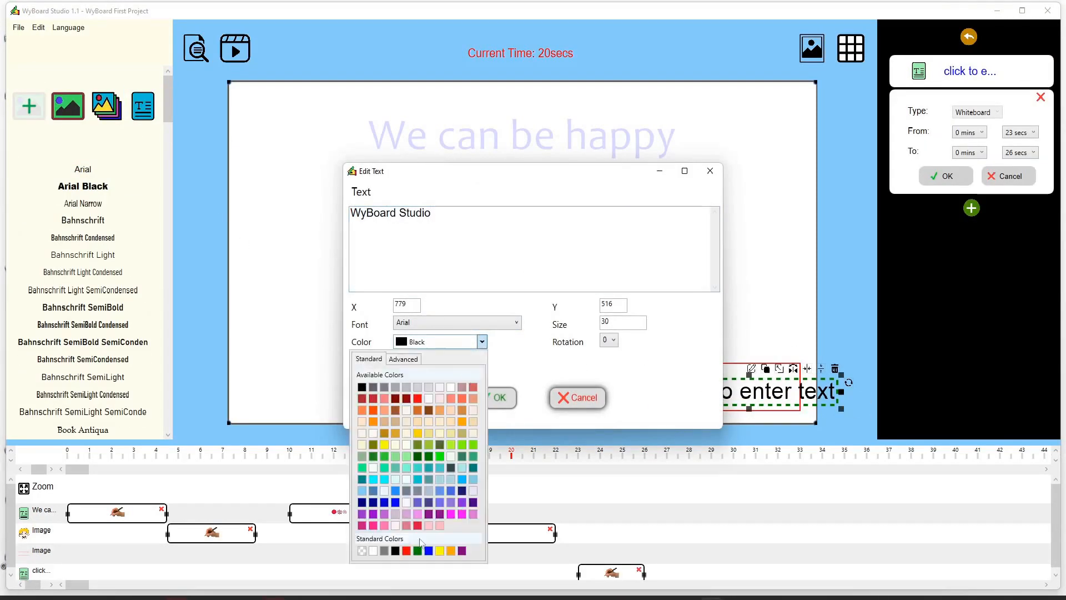
{"action": "left_click", "coordinate": [417, 550]}
{"action": "left_click", "coordinate": [500, 396]}
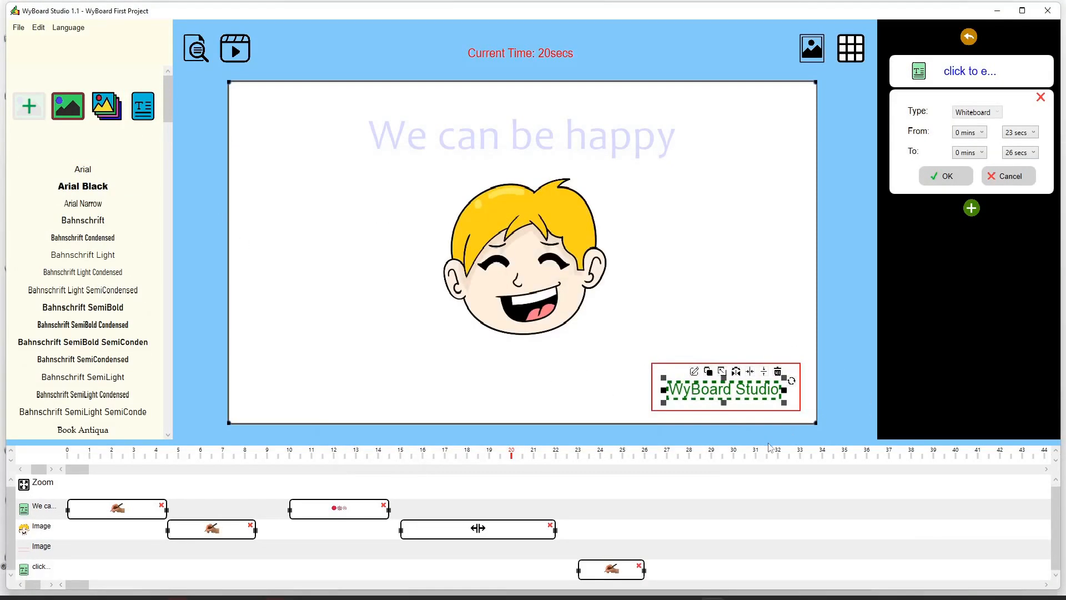
- Delete the "WyBoard Studio" text's whiteboard animation and preview the whole project
{"action": "left_click", "coordinate": [639, 565]}
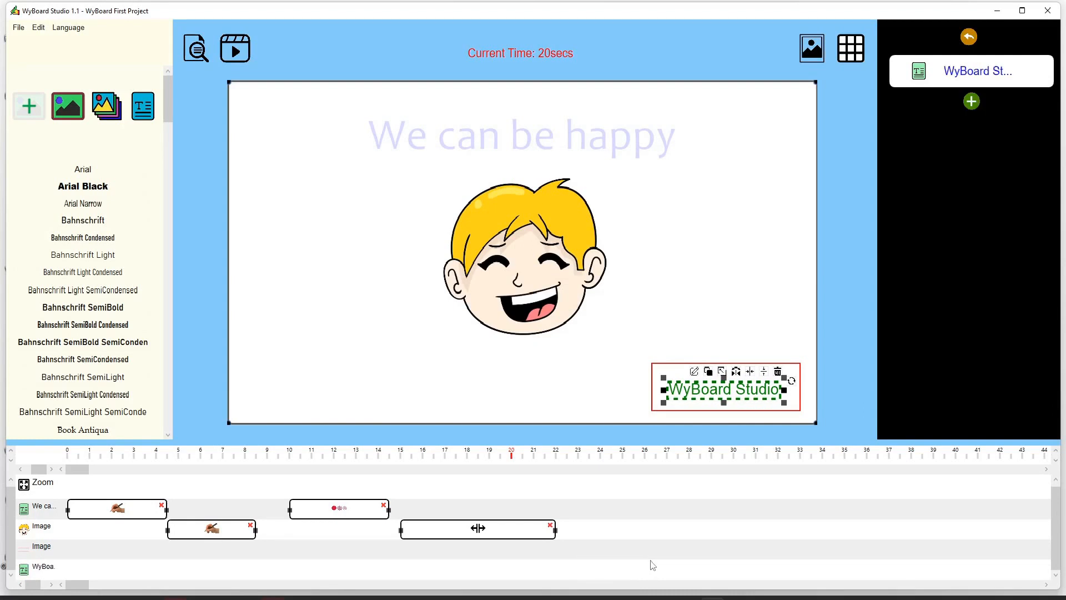
{"action": "left_click", "coordinate": [200, 60]}
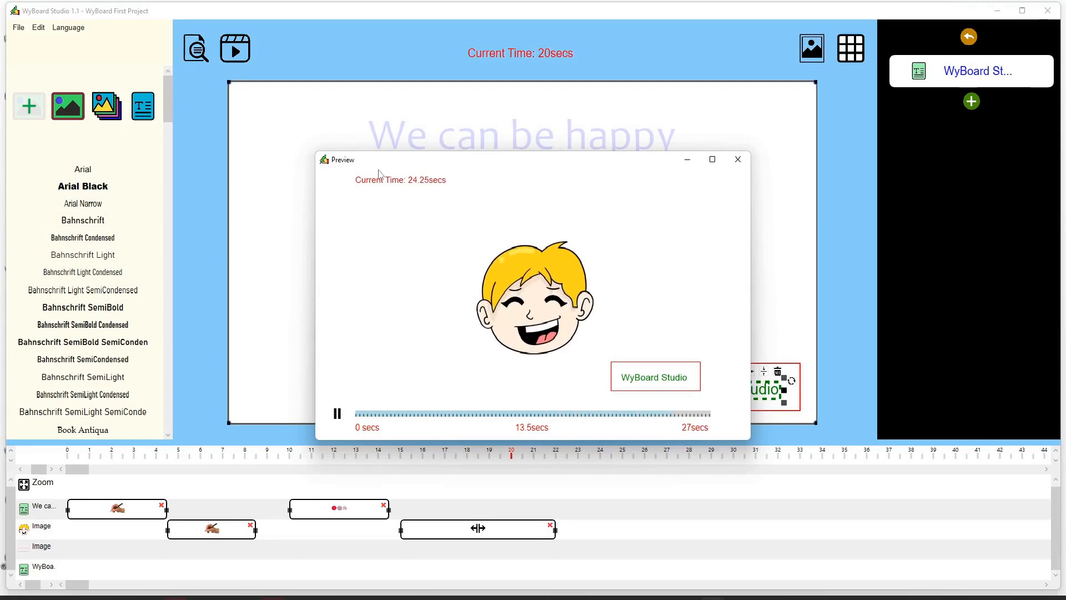
{"action": "left_click", "coordinate": [737, 160]}
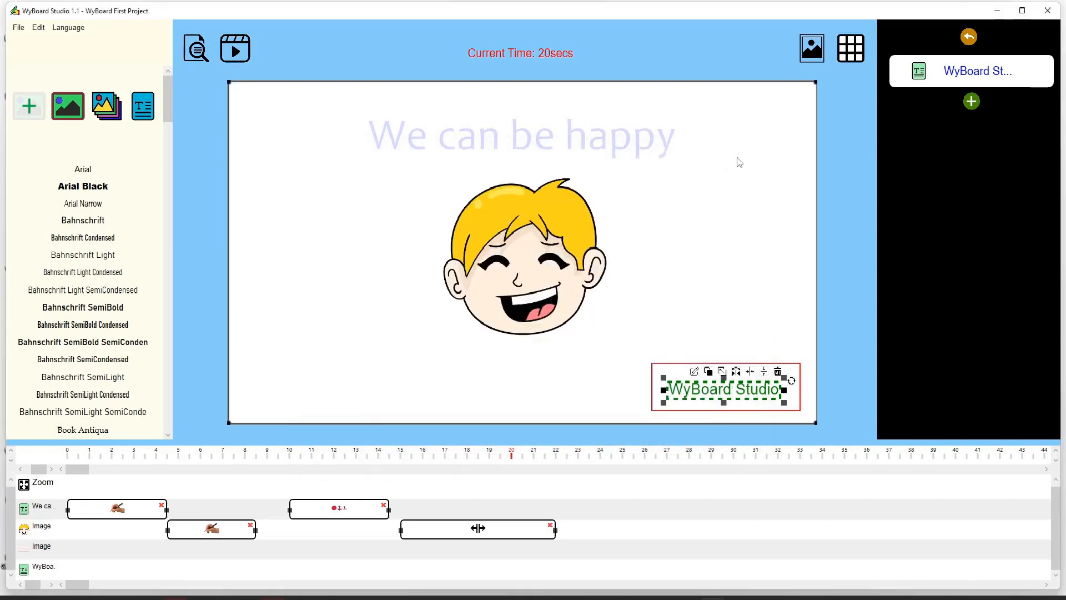
- Set up the video export with a 1080p (HD) 1920x1080 resolution and 30 frames per second
{"action": "left_click", "coordinate": [236, 52]}
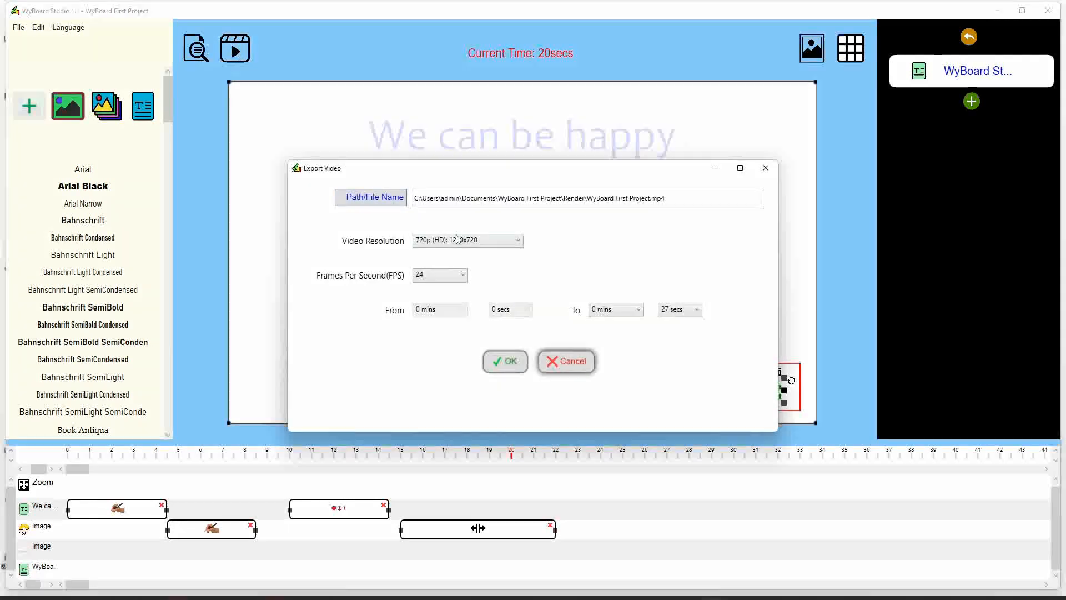
{"action": "left_click", "coordinate": [399, 201]}
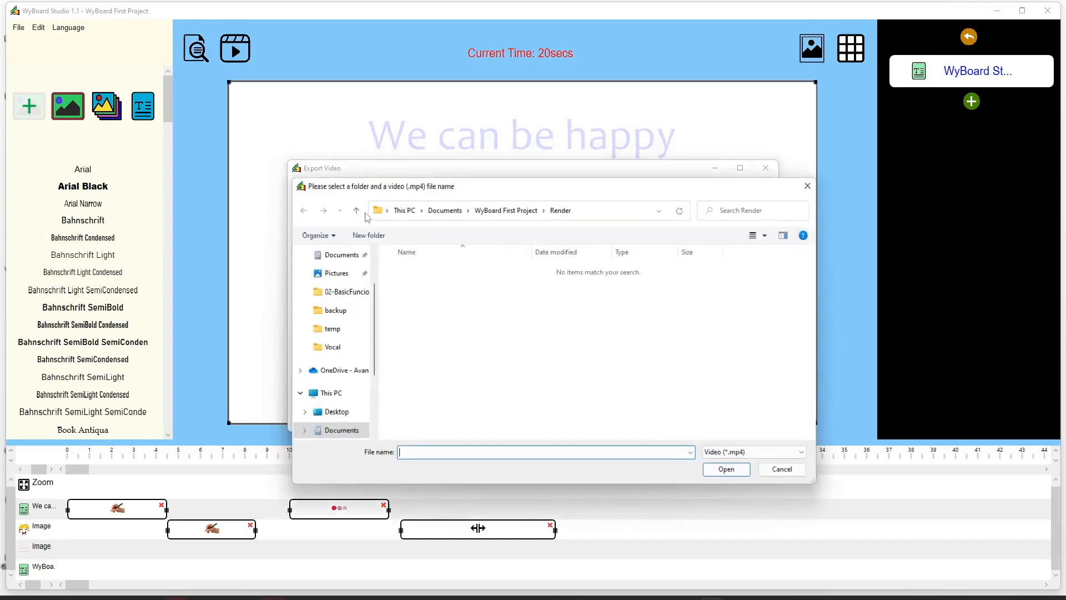
{"action": "left_click", "coordinate": [782, 469]}
{"action": "left_click", "coordinate": [510, 248]}
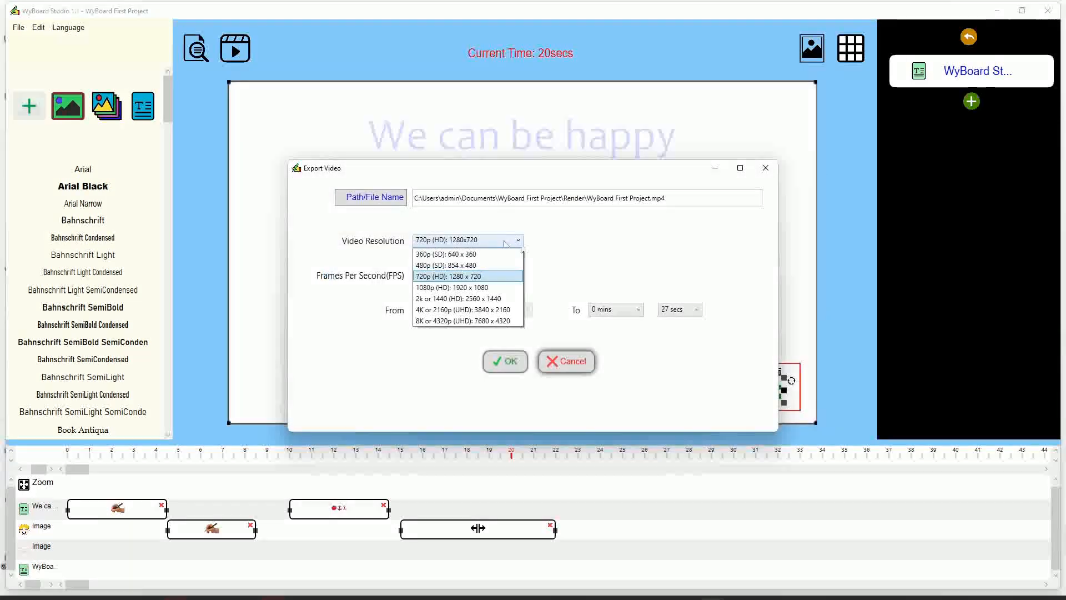
{"action": "left_click", "coordinate": [473, 293]}
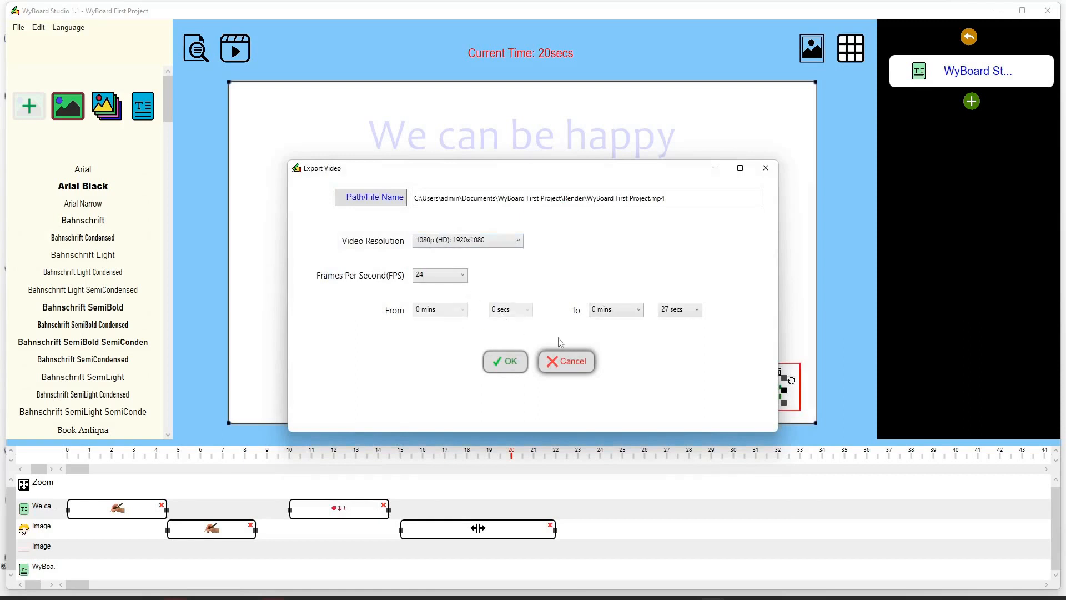
{"action": "left_click", "coordinate": [463, 278]}
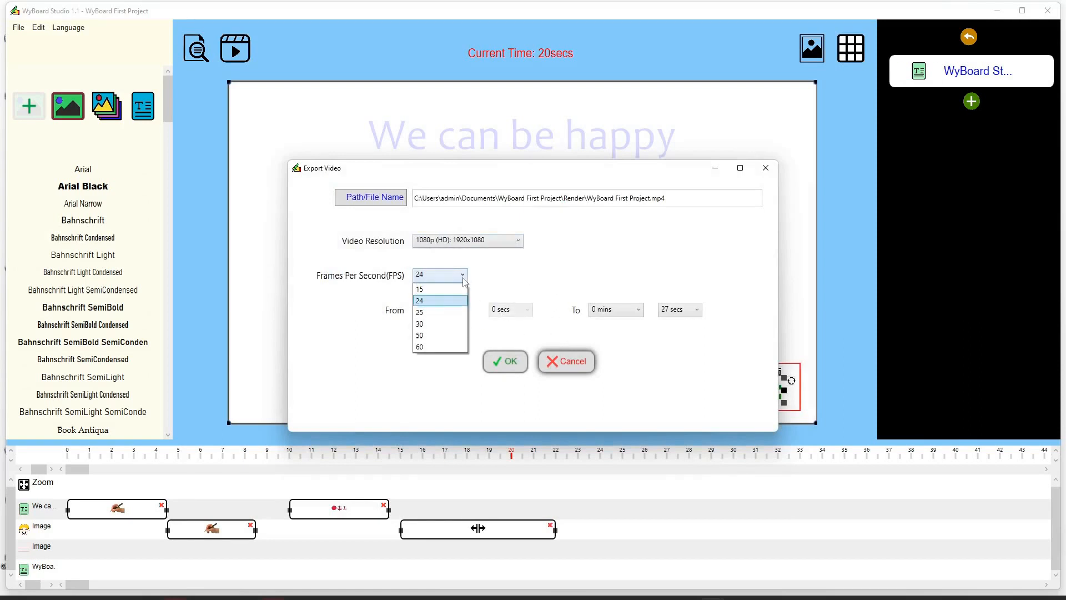
{"action": "left_click", "coordinate": [451, 325]}
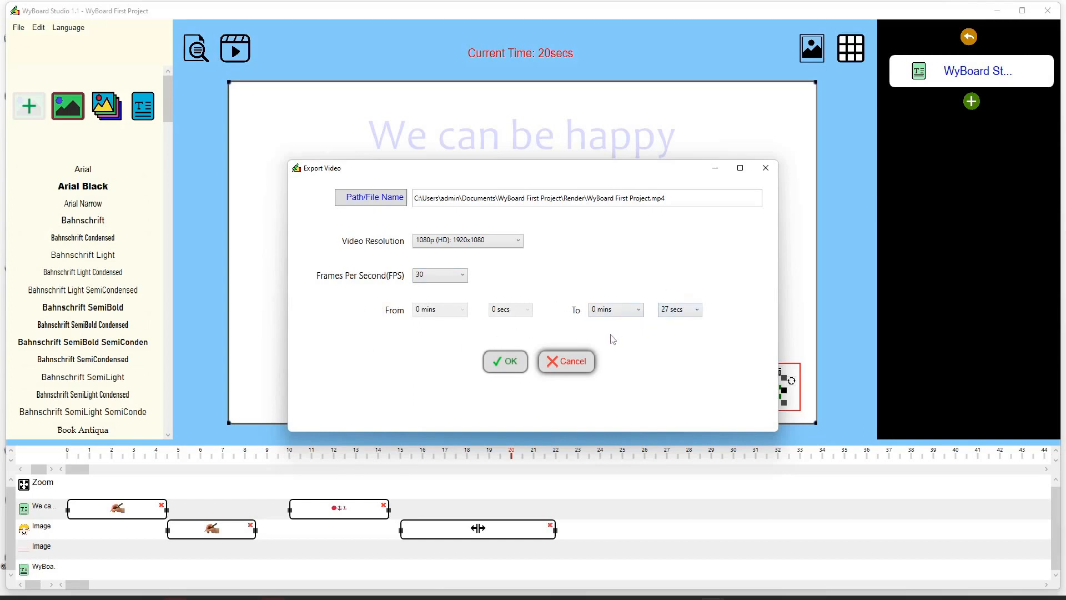
- Export the video with an end time of 27 secs and save the project
{"action": "left_click", "coordinate": [698, 310]}
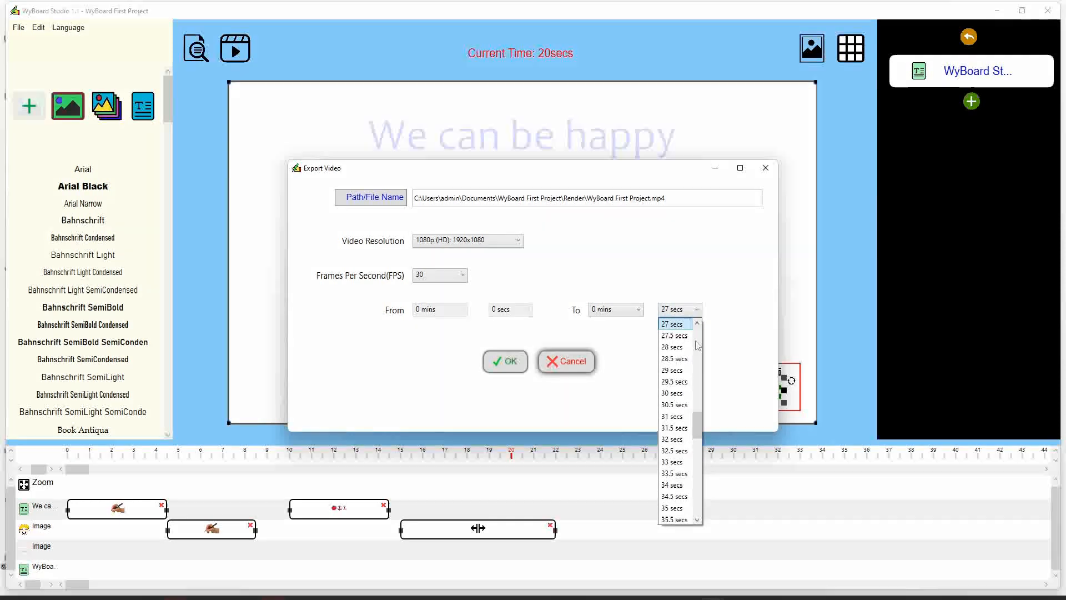
{"action": "left_click", "coordinate": [668, 319]}
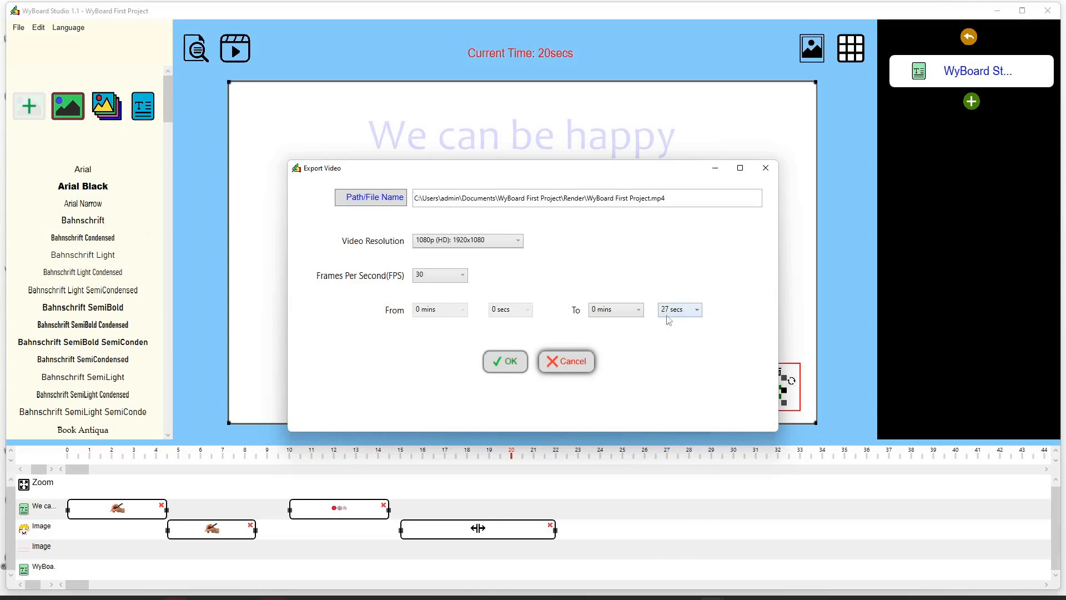
{"action": "left_click", "coordinate": [507, 362]}
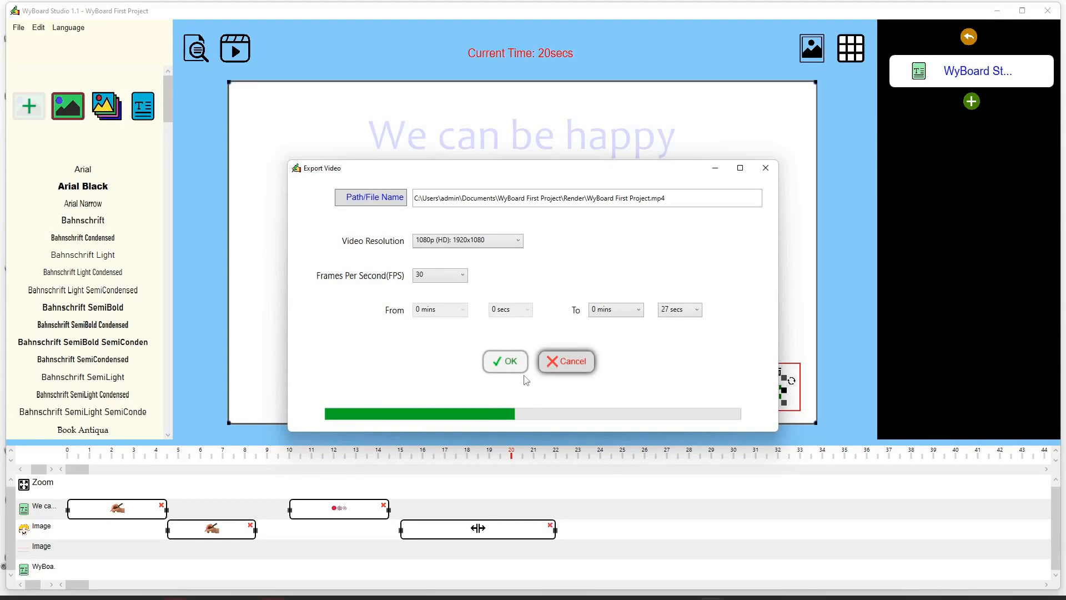
{"action": "left_click", "coordinate": [631, 344]}
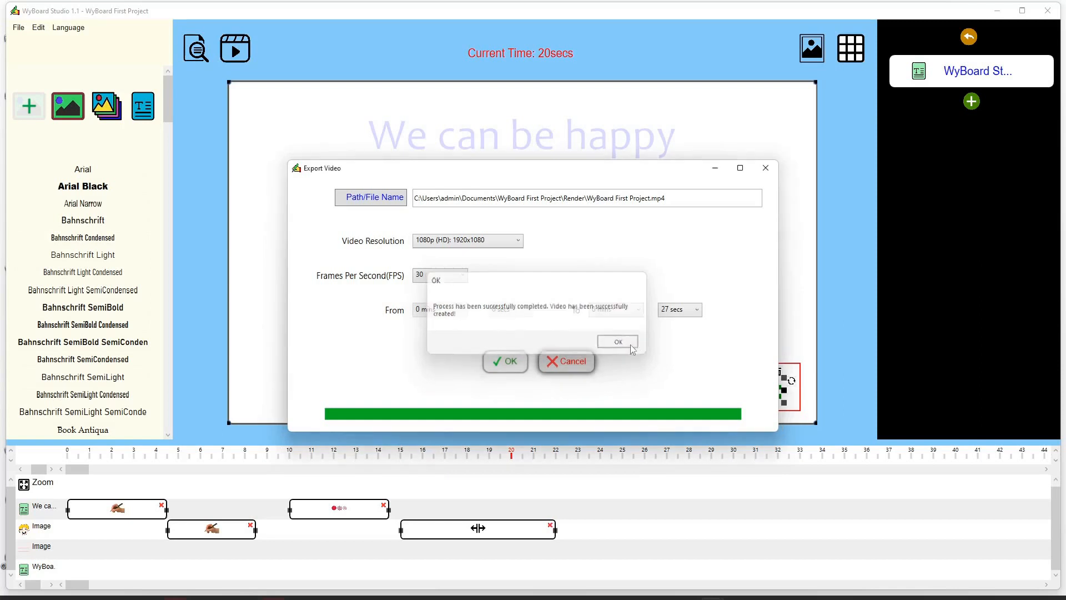
{"action": "left_click", "coordinate": [766, 167]}
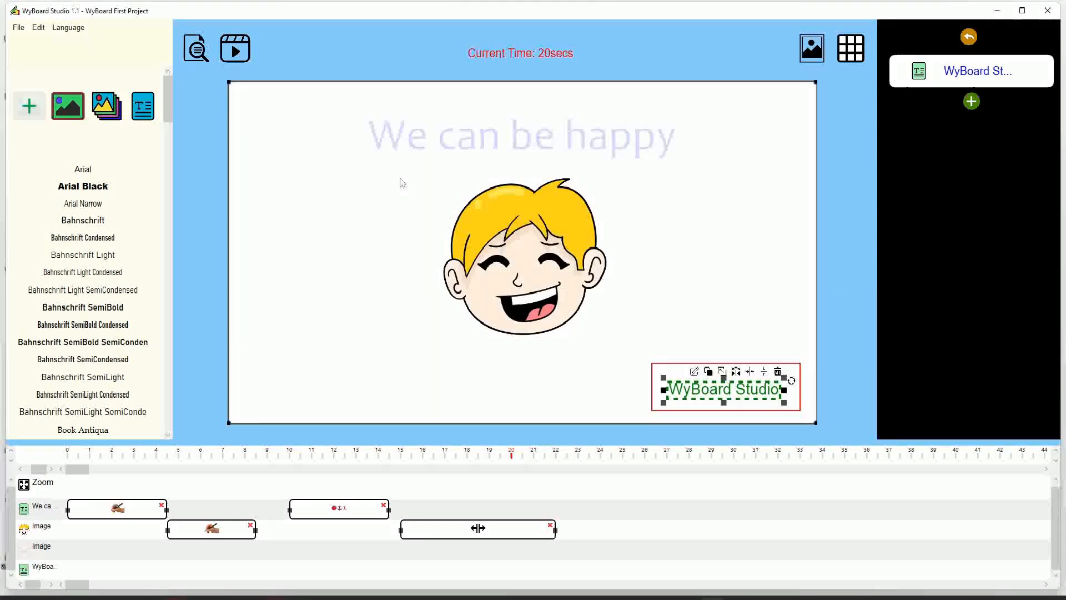
{"action": "left_click", "coordinate": [19, 28]}
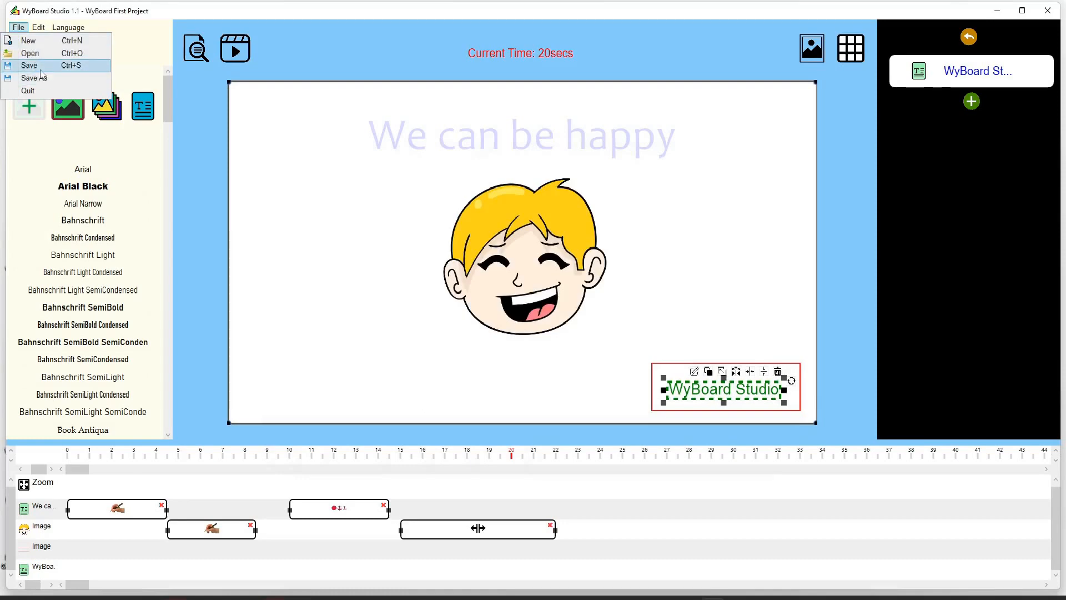
{"action": "left_click", "coordinate": [87, 66]}
- Switch to File Explorer and find WyBoard First Project.mp4 in the Render folder of Documents\WyBoard First Project
{"action": "left_click", "coordinate": [308, 432]}
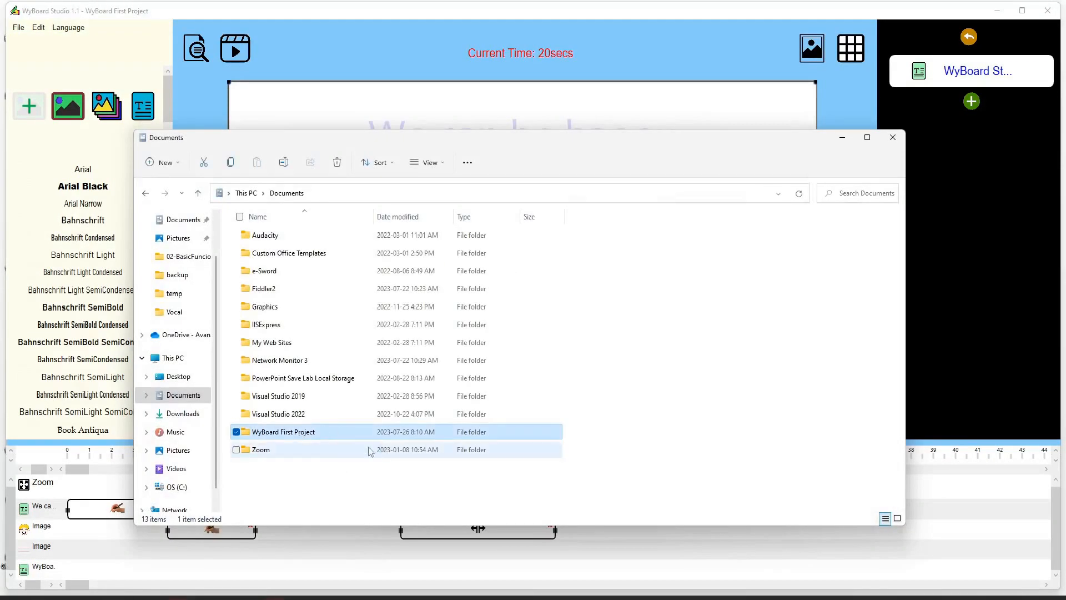
{"action": "double_click", "coordinate": [308, 432]}
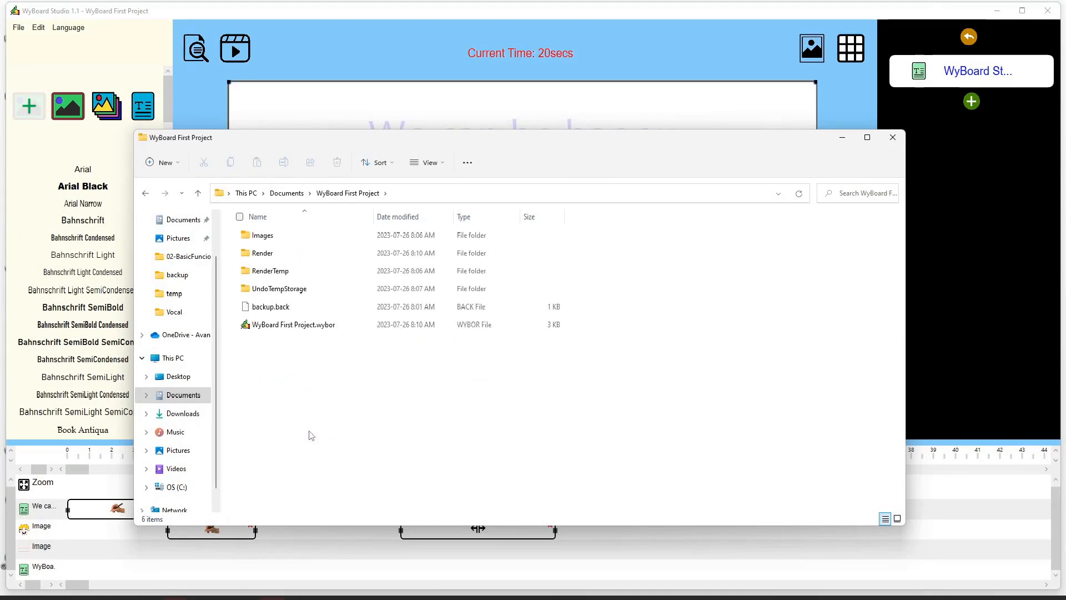
{"action": "left_click", "coordinate": [269, 257]}
{"action": "double_click", "coordinate": [268, 257]}
{"action": "left_click", "coordinate": [339, 264]}
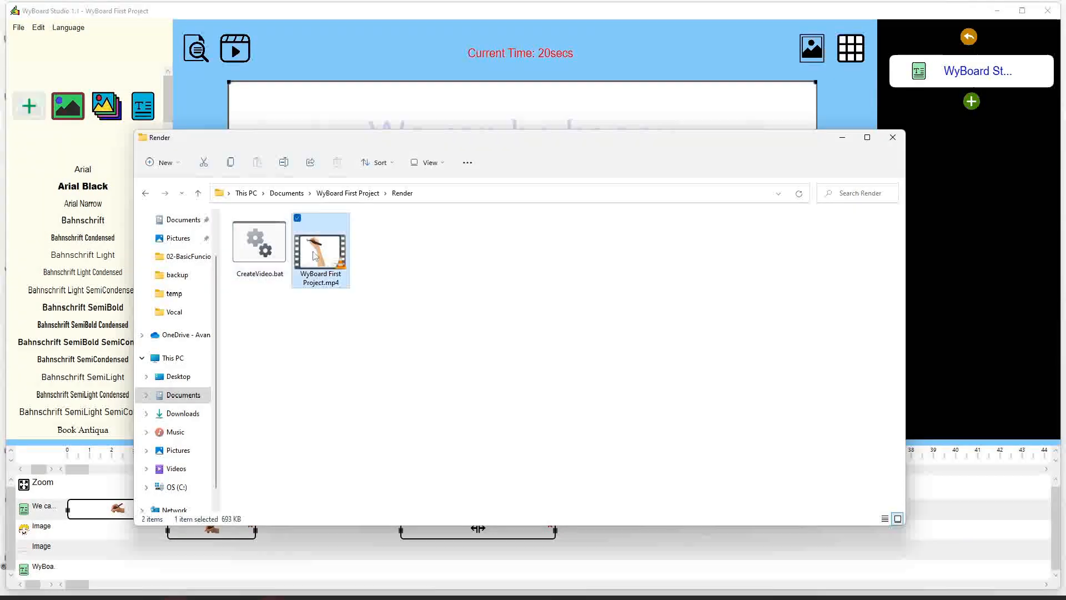